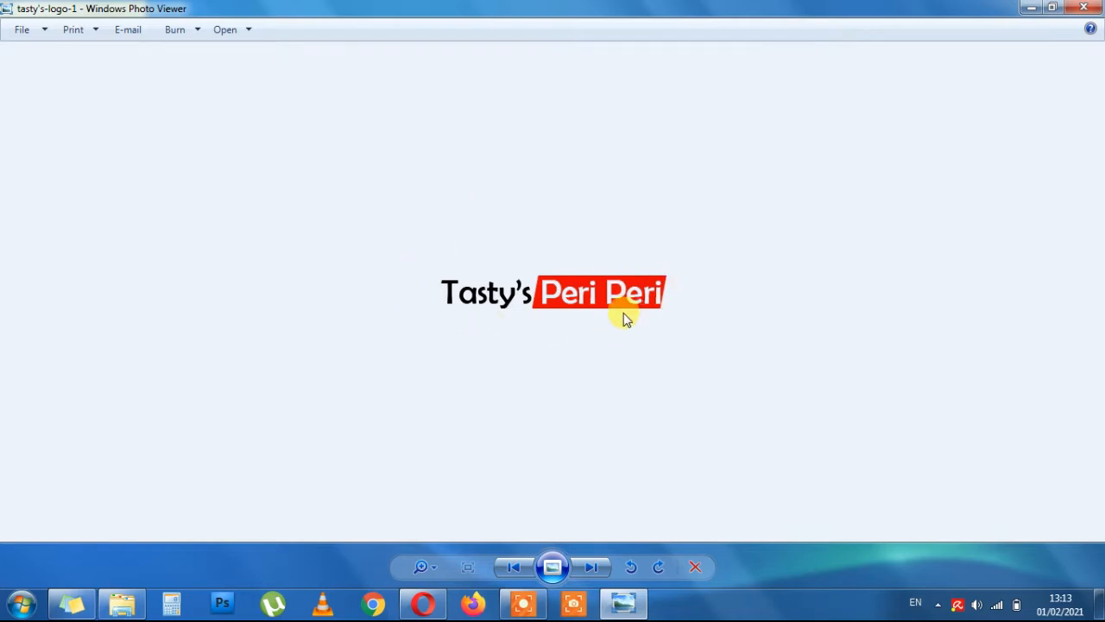
Launch Adobe Photoshop CS4 and accept its license agreement.
{"action": "left_click", "coordinate": [223, 605]}
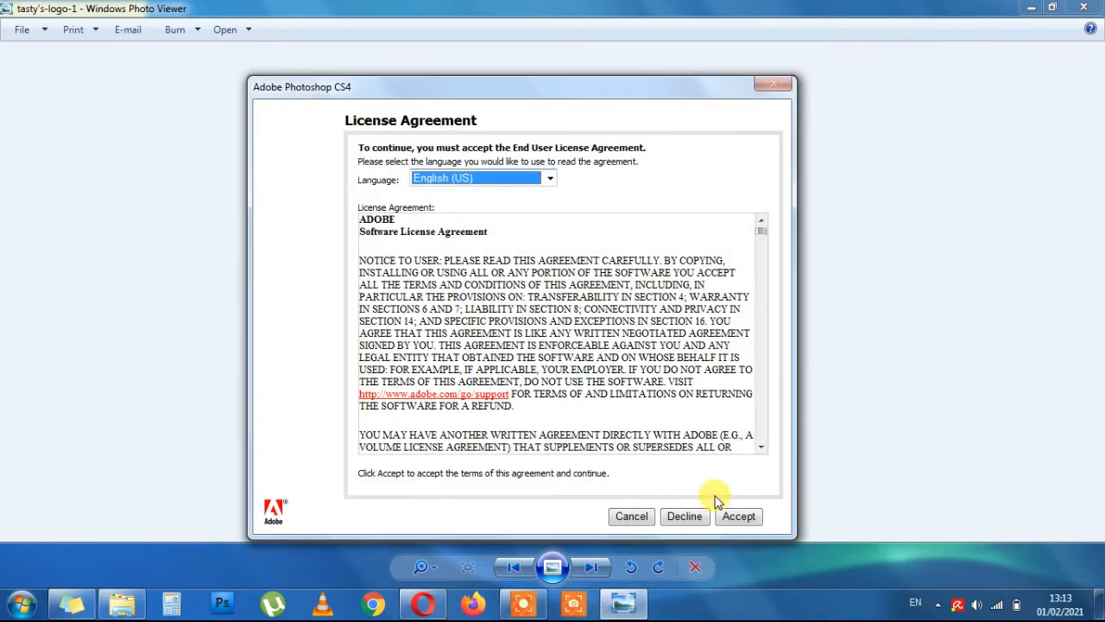
{"action": "left_click", "coordinate": [730, 501]}
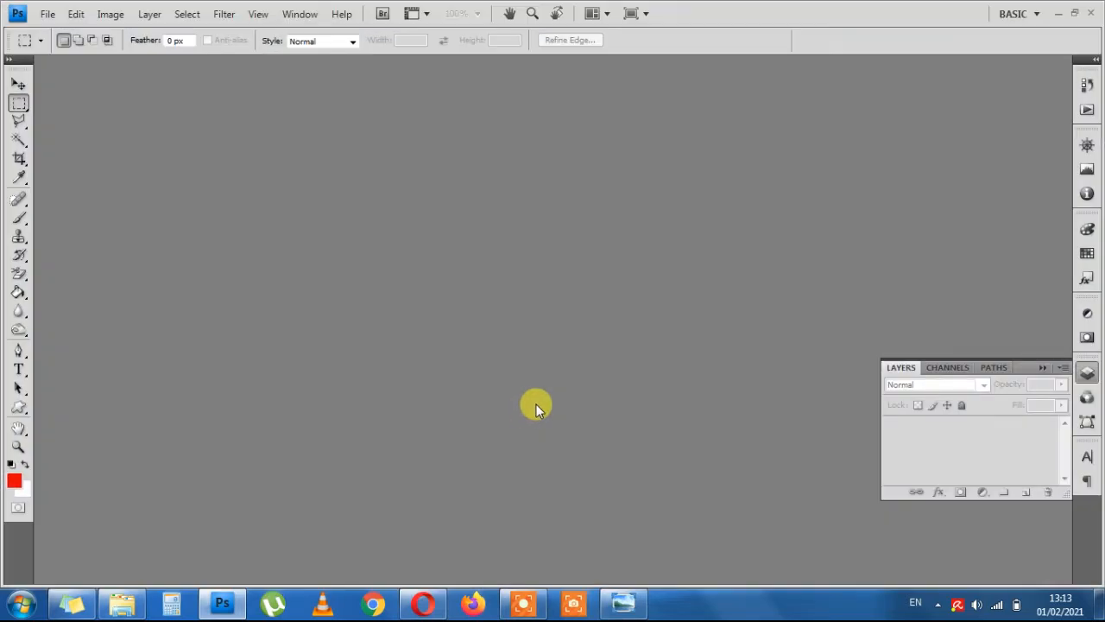
Create a new document named logo2, 300 by 41 pixels at 72 pixels/inch in RGB Color, with transparent background contents.
{"action": "left_click", "coordinate": [45, 16]}
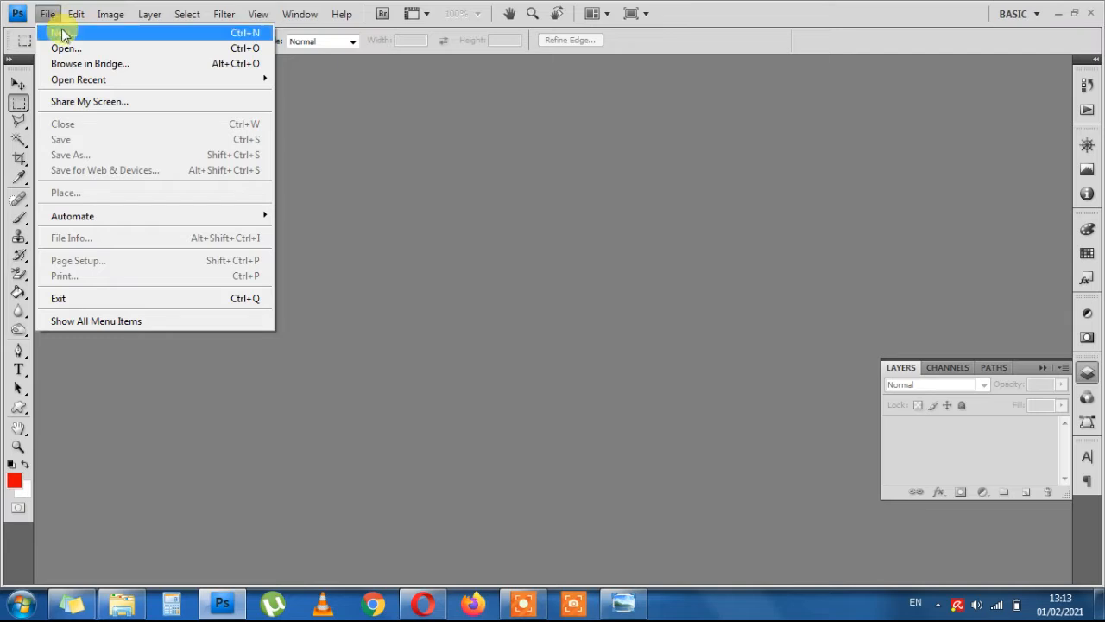
{"action": "left_click", "coordinate": [65, 33]}
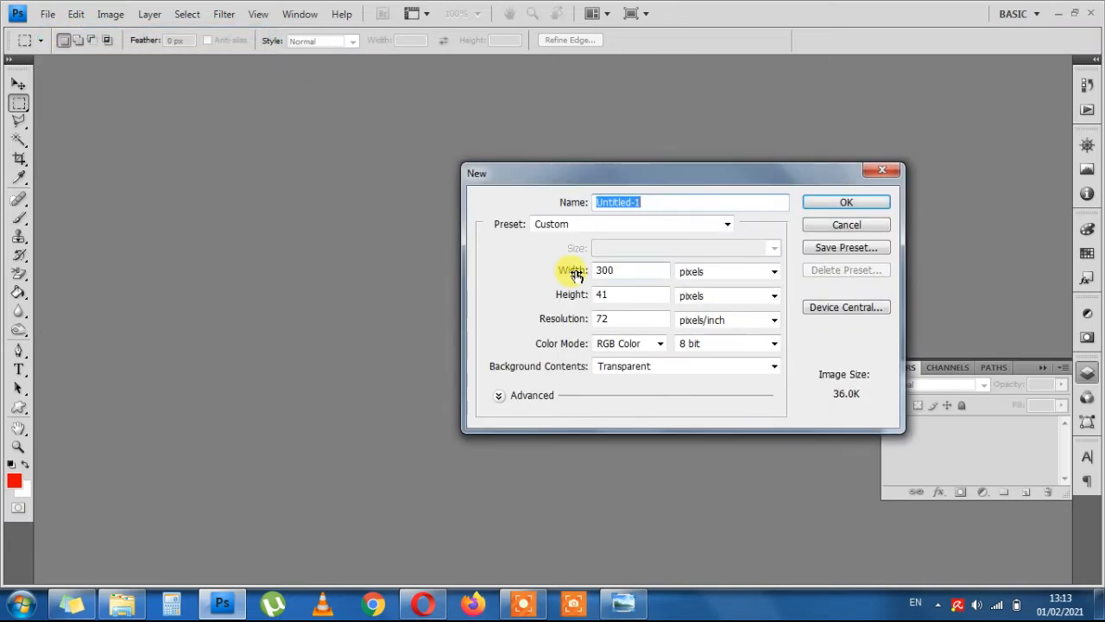
{"action": "left_click", "coordinate": [632, 270]}
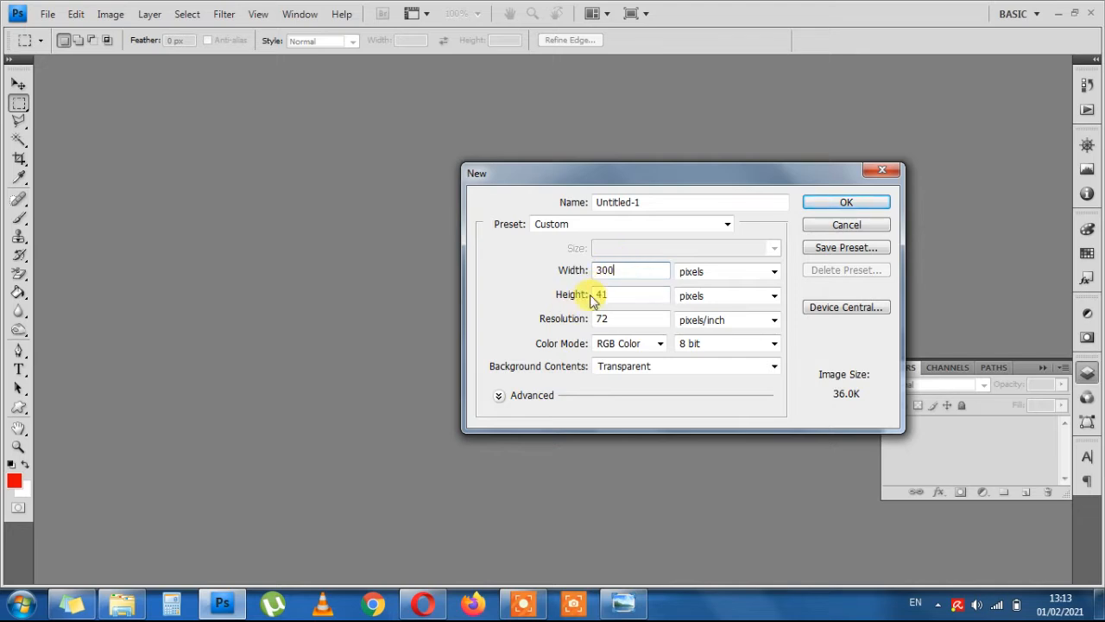
{"action": "left_click", "coordinate": [607, 294]}
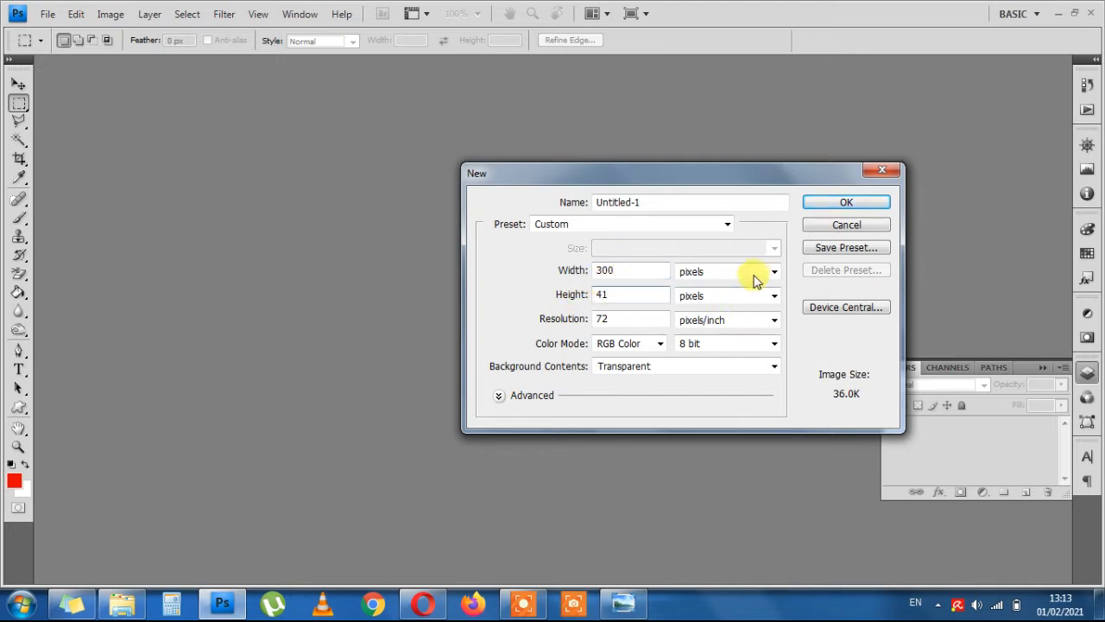
{"action": "left_click", "coordinate": [646, 366]}
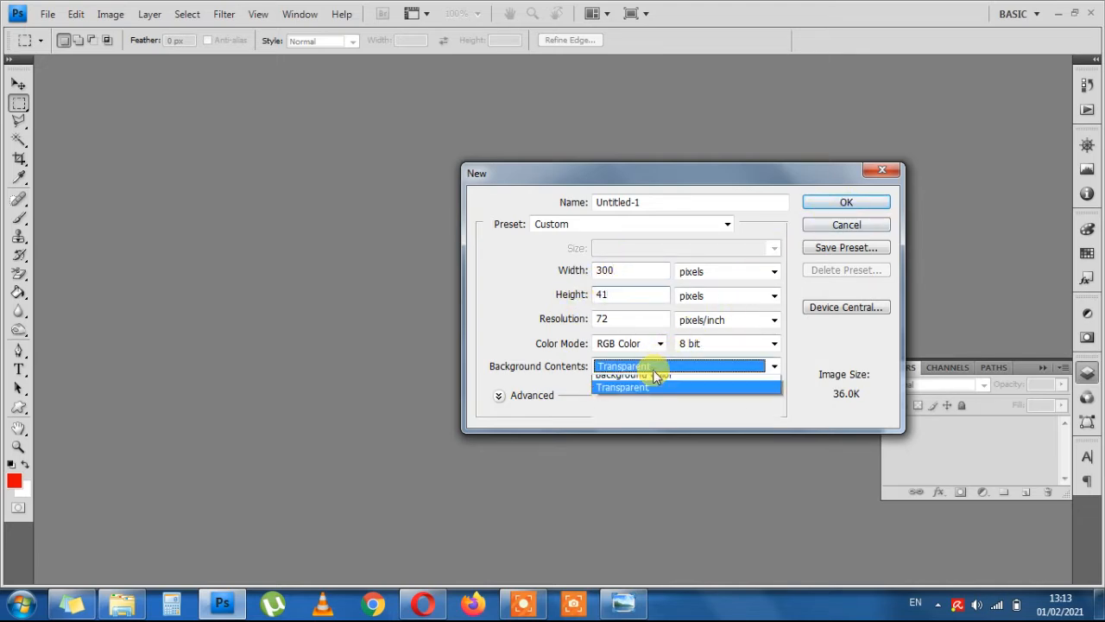
{"action": "left_click", "coordinate": [639, 409]}
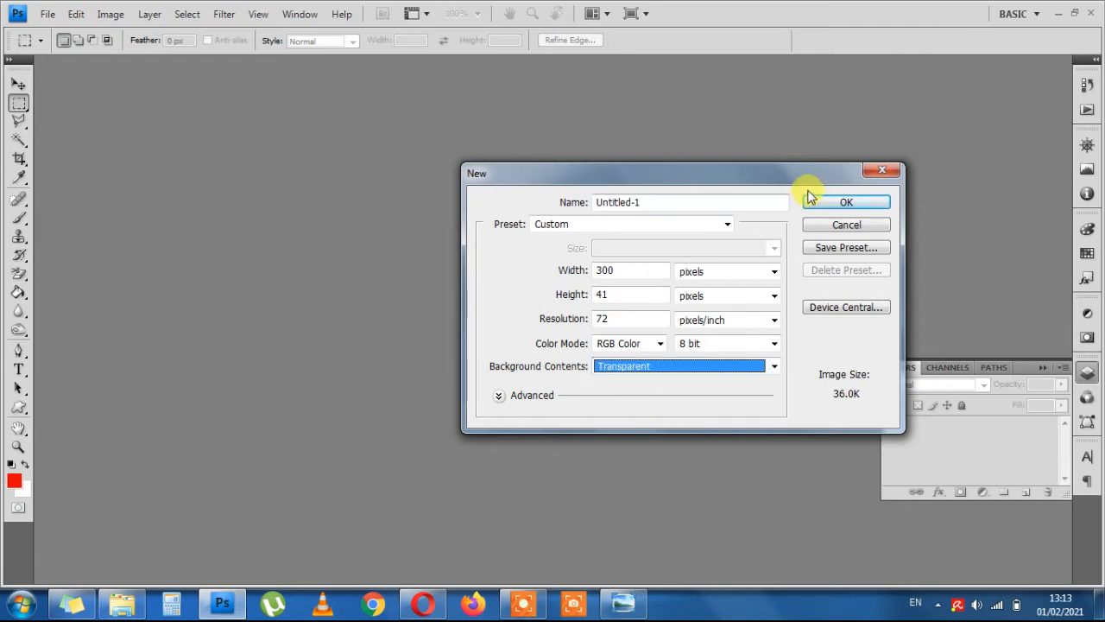
{"action": "left_click", "coordinate": [840, 205]}
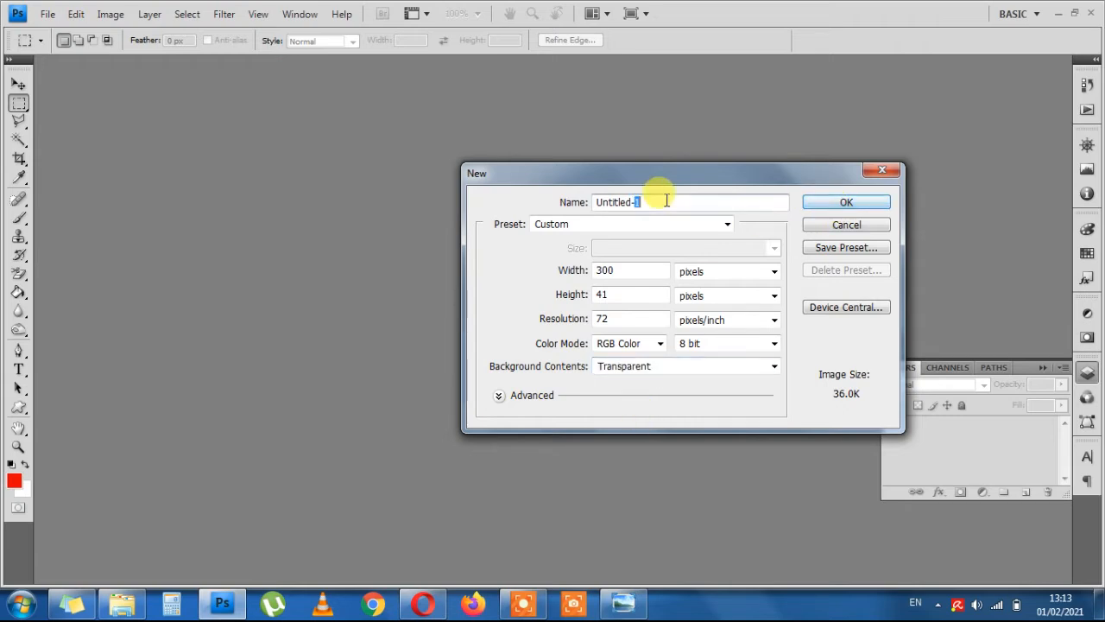
{"action": "left_click_drag", "start_coordinate": [672, 195], "coordinate": [599, 197]}
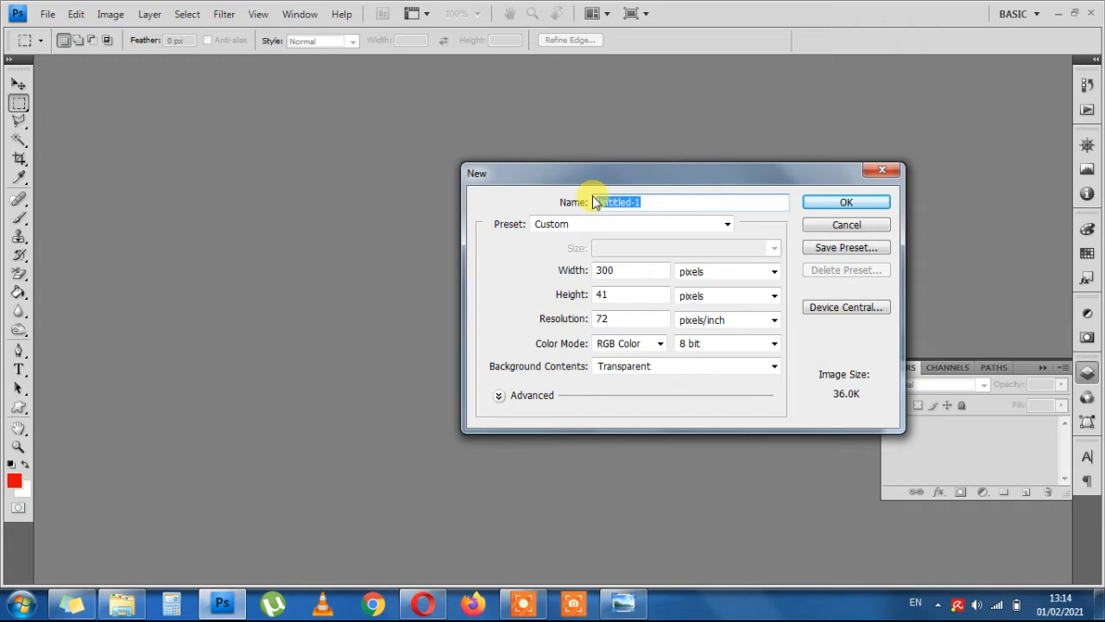
{"action": "type", "text": "logo2"}
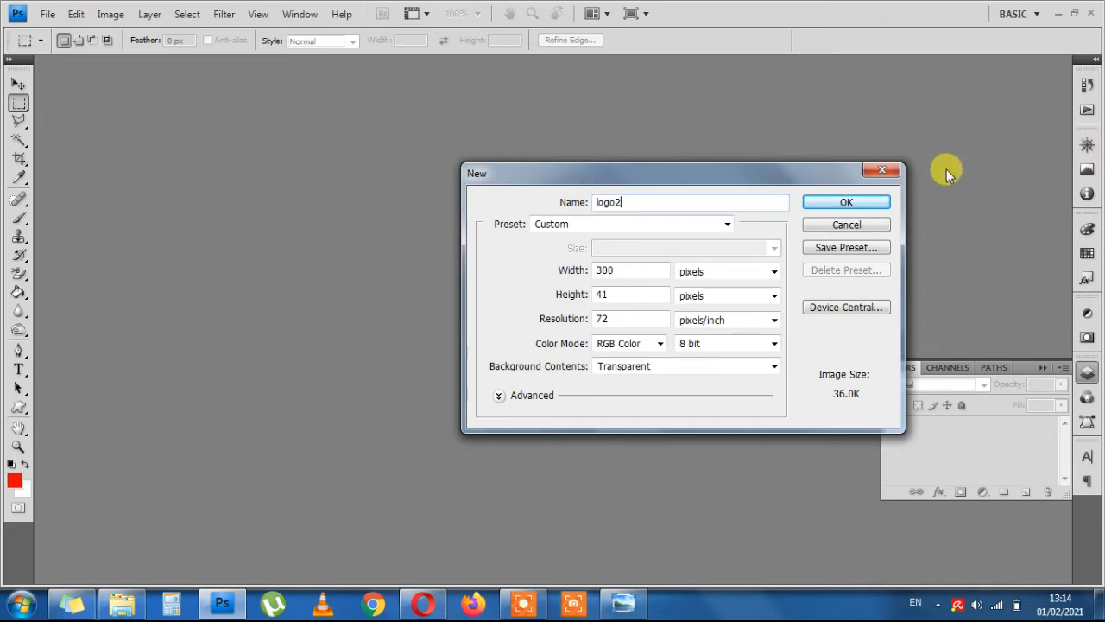
{"action": "left_click", "coordinate": [851, 202]}
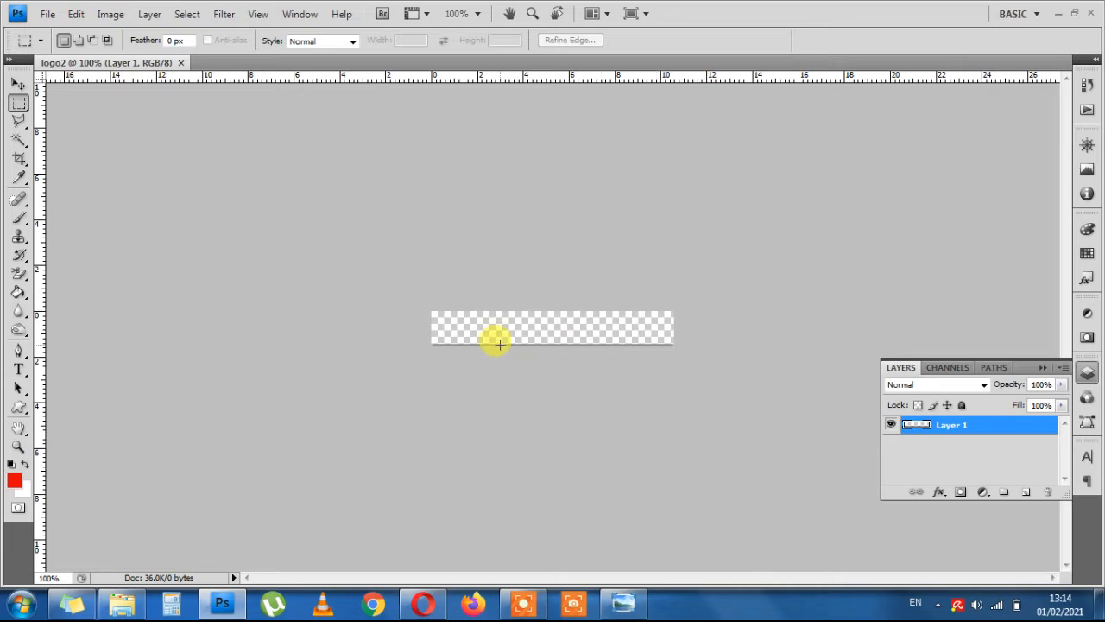
Add a text box over about the first half of the canvas containing the text "Tasty's".
{"action": "key", "text": "t"}
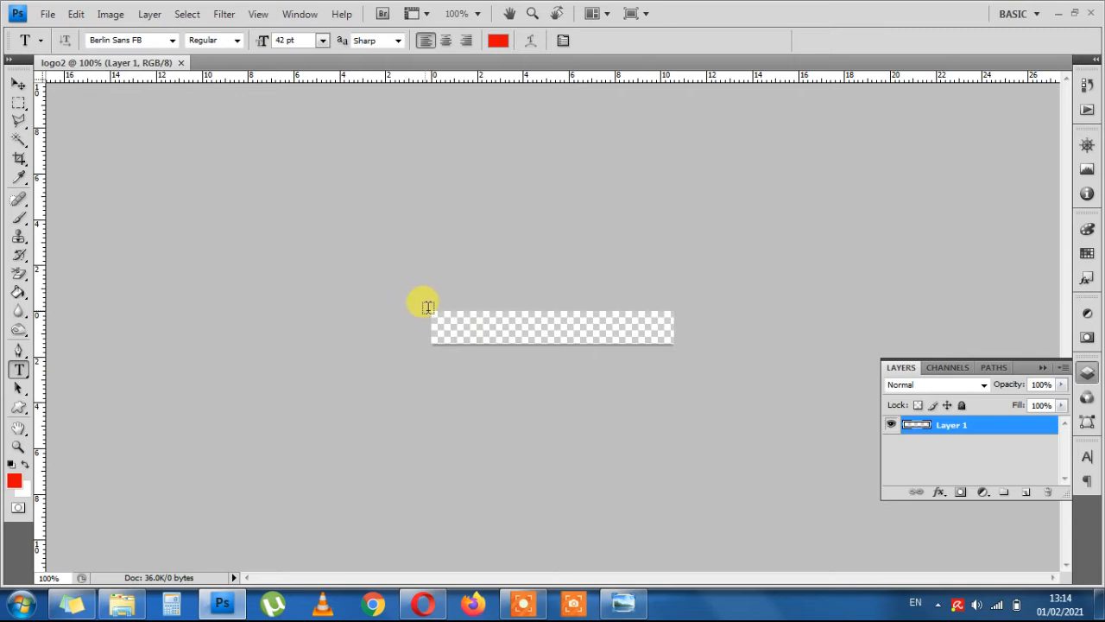
{"action": "left_click_drag", "start_coordinate": [430, 309], "coordinate": [560, 350]}
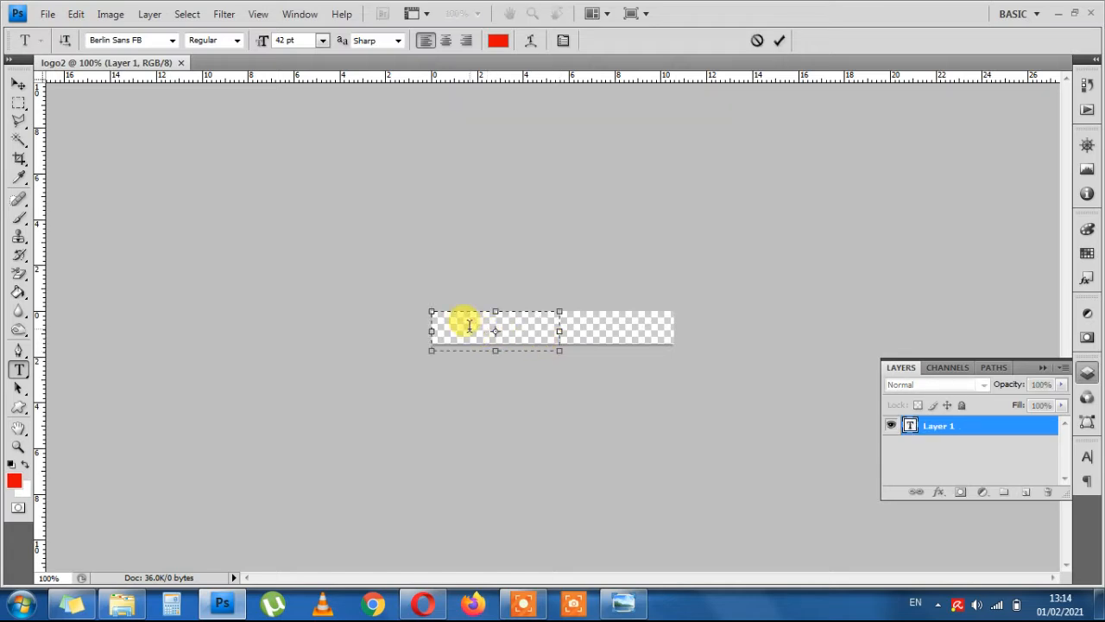
{"action": "type", "text": "T"}
{"action": "type", "text": "osty"}
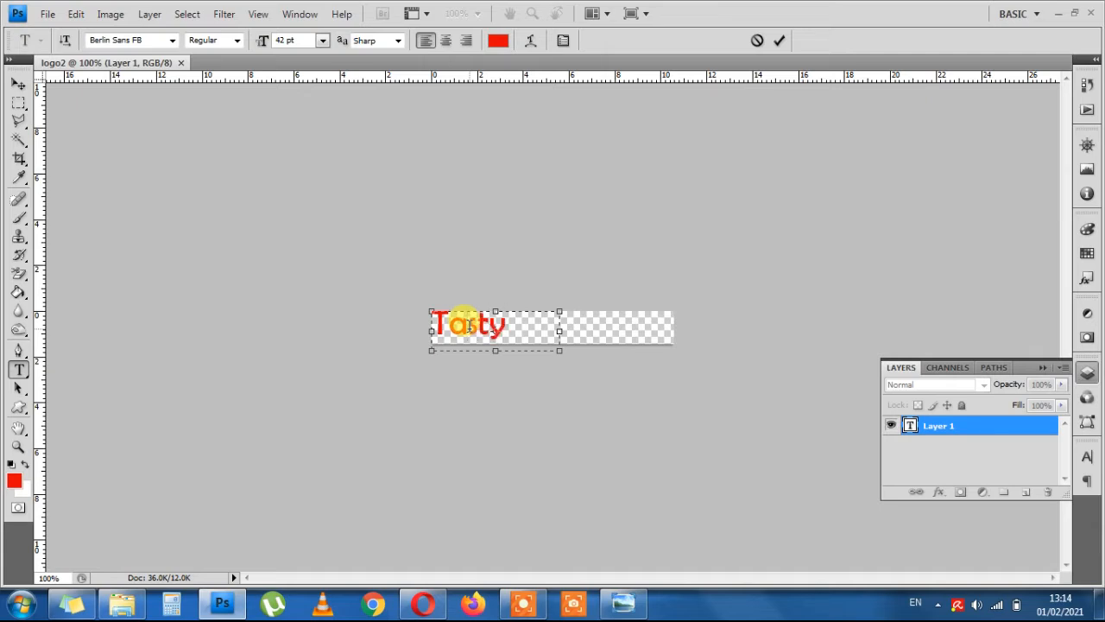
{"action": "type", "text": "'s"}
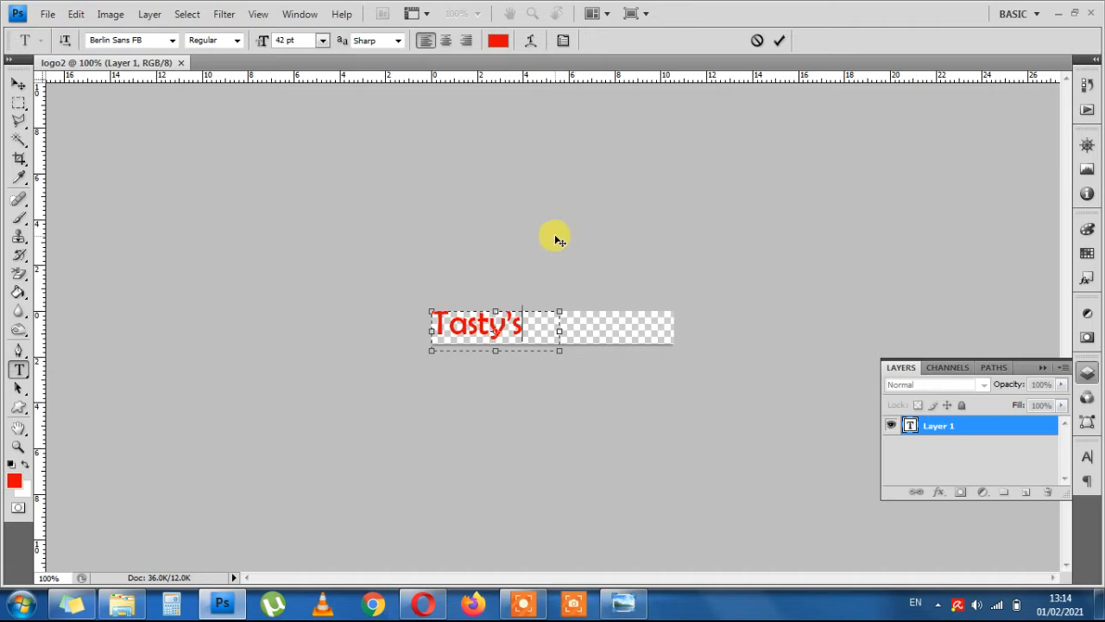
Shrink the "Tasty's" text box to the canvas height and nearer the word, choose Berlin Sans FB, and commit the text.
{"action": "left_click_drag", "start_coordinate": [559, 352], "coordinate": [536, 353]}
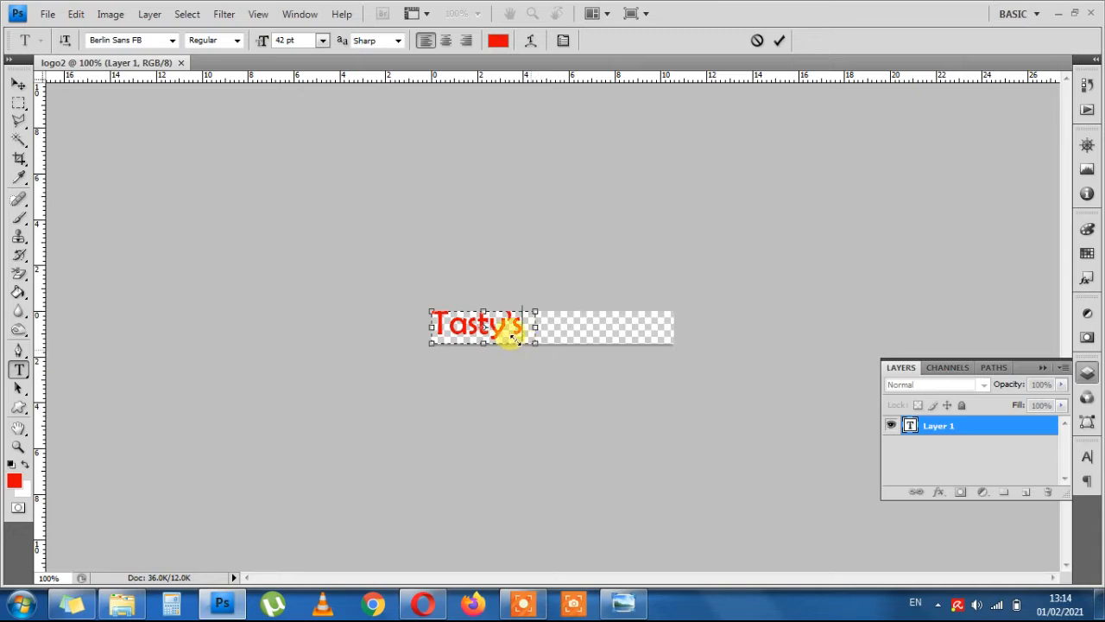
{"action": "left_click", "coordinate": [171, 42]}
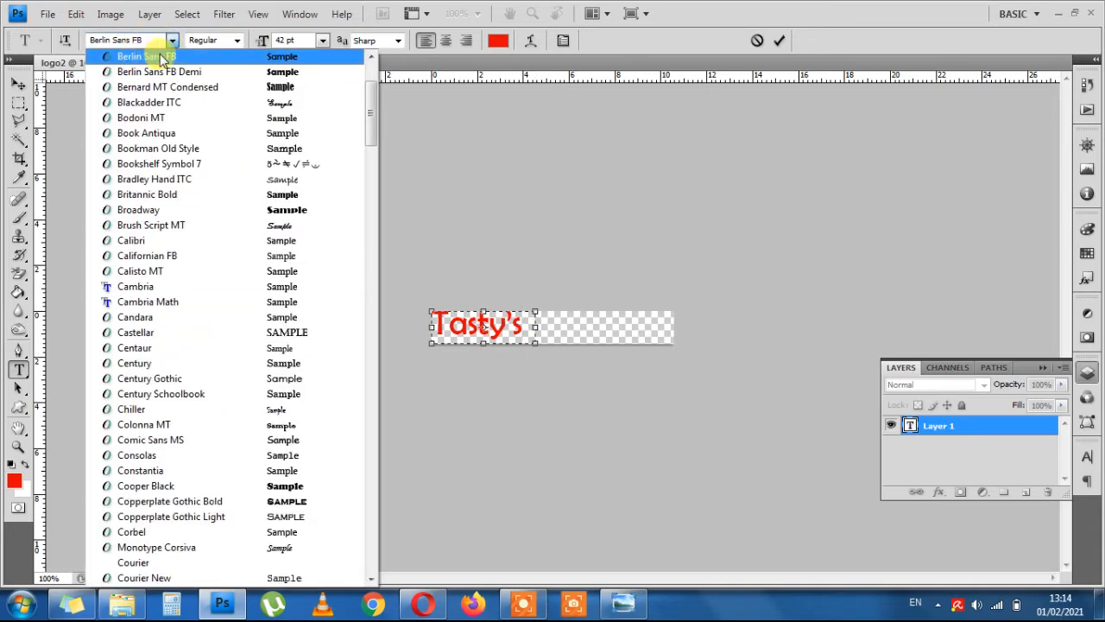
{"action": "left_click", "coordinate": [205, 55]}
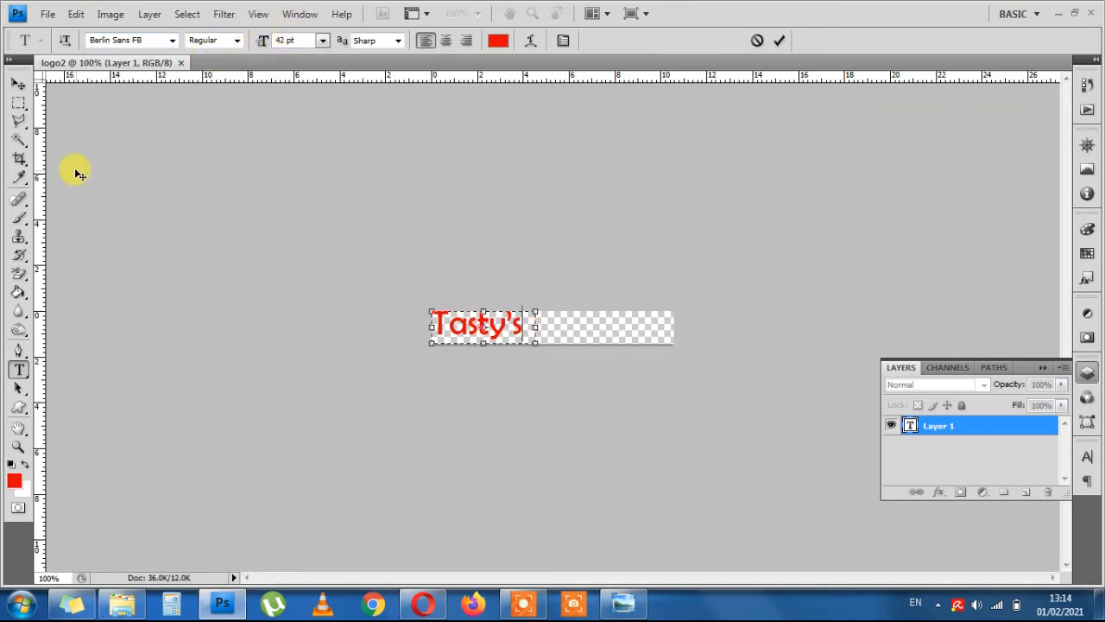
{"action": "left_click", "coordinate": [18, 83]}
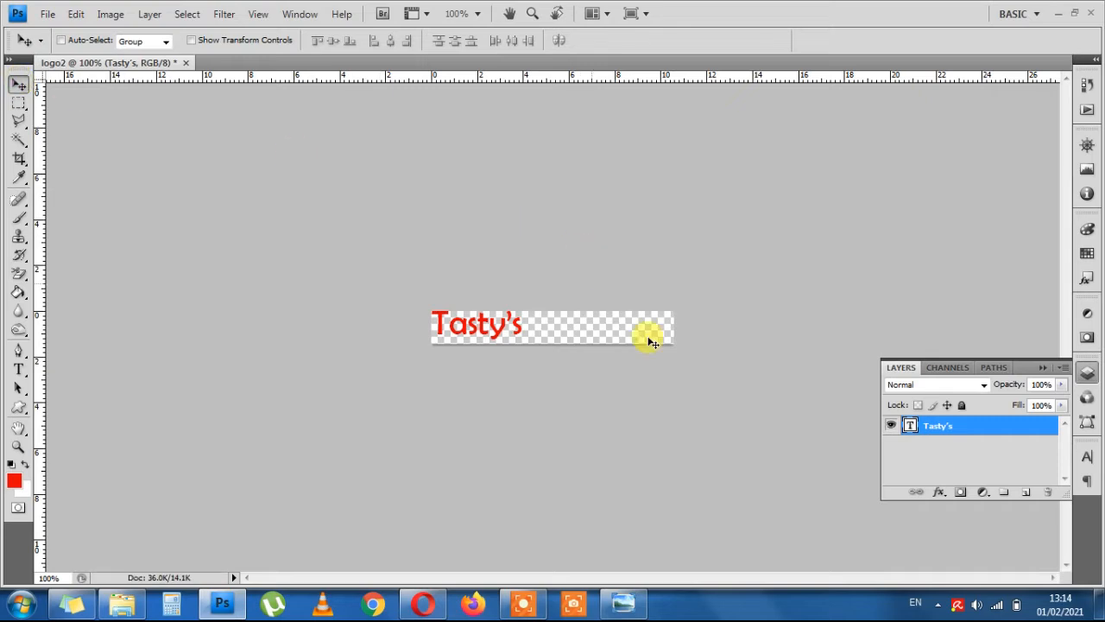
Add a second text box filling the canvas area after "Tasty's", enter "Peri Peri", and commit it.
{"action": "double_click", "coordinate": [950, 427]}
{"action": "key", "text": "t"}
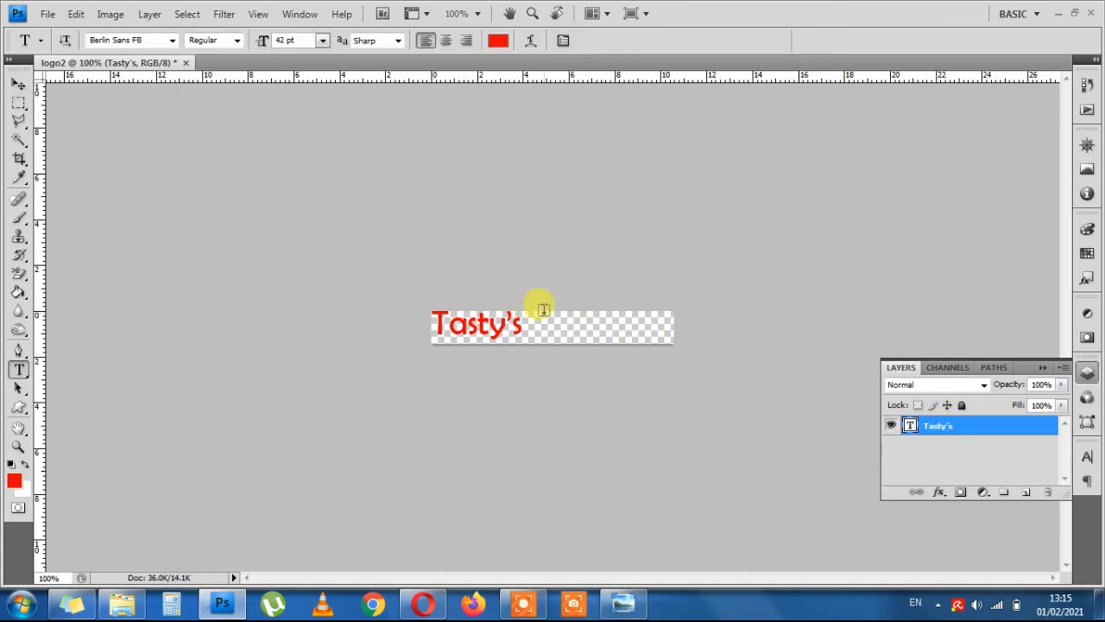
{"action": "left_click_drag", "start_coordinate": [535, 310], "coordinate": [674, 343]}
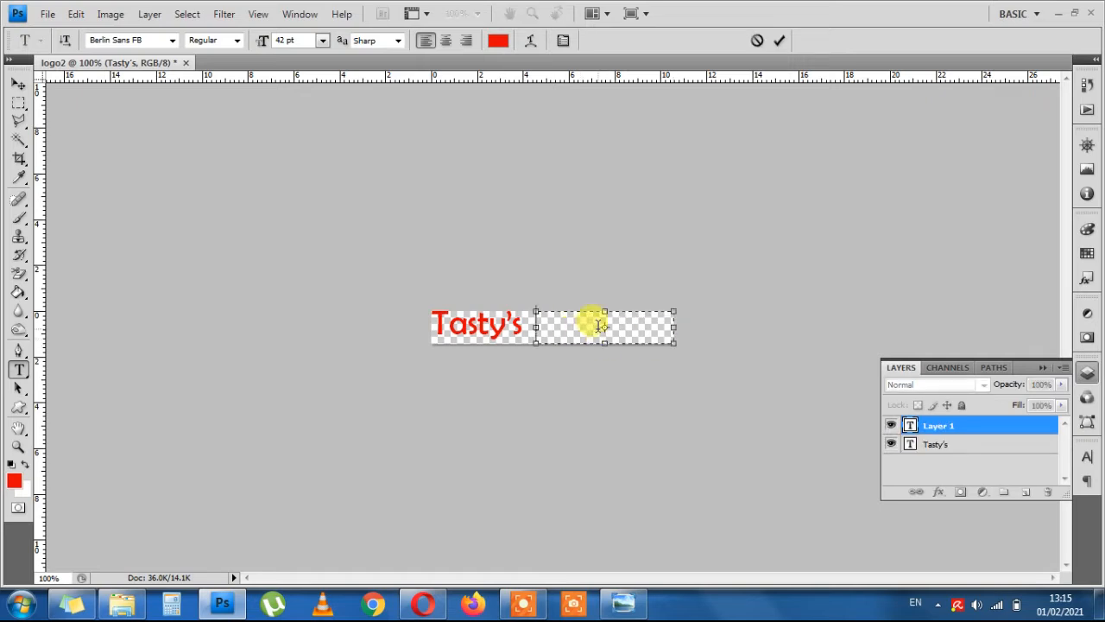
{"action": "type", "text": "Peri"}
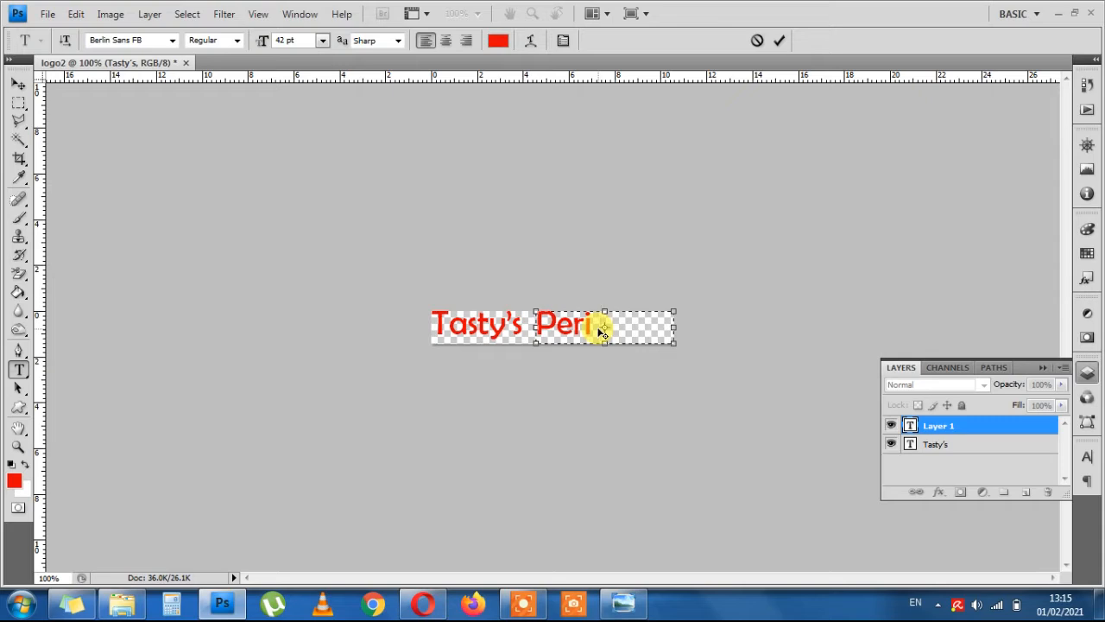
{"action": "type", "text": " Peri"}
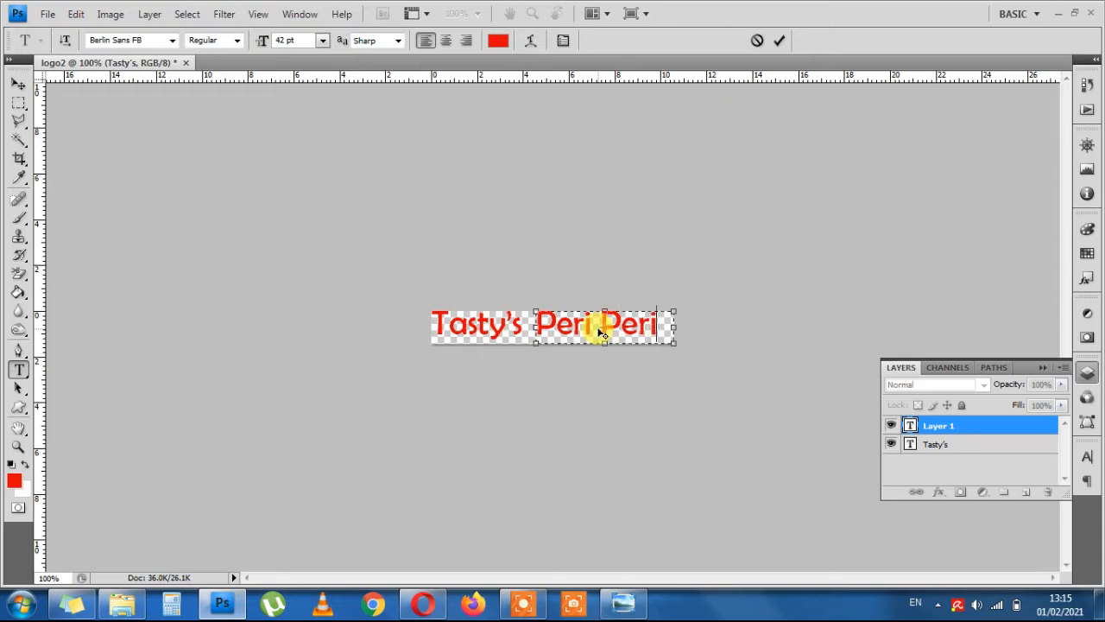
{"action": "left_click", "coordinate": [19, 83]}
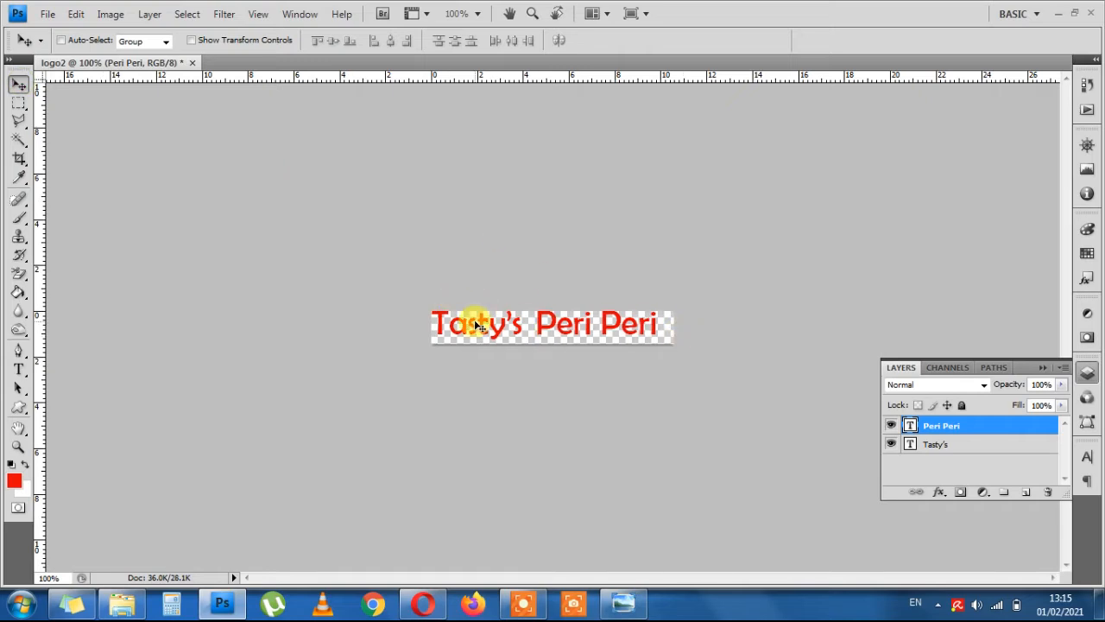
Free Transform both text layers together, moving them 8 px right and 5 px down to X 158 px, Y 25.5 px.
{"action": "left_click", "coordinate": [946, 447], "text": "shift"}
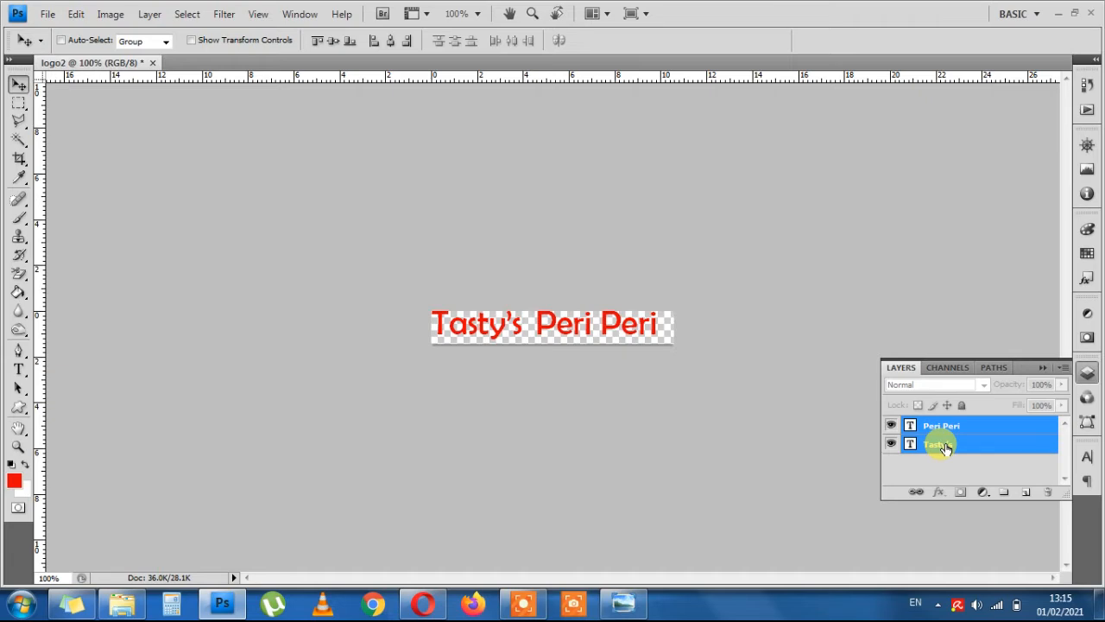
{"action": "key", "text": "ctrl+t"}
{"action": "key", "text": "Right"}
{"action": "key", "text": "Right"}
{"action": "key", "text": "Right"}
{"action": "key", "text": "Right"}
{"action": "key", "text": "Right"}
{"action": "key", "text": "Right"}
{"action": "key", "text": "Right"}
{"action": "key", "text": "Right"}
{"action": "key", "text": "Right"}
{"action": "key", "text": "Right"}
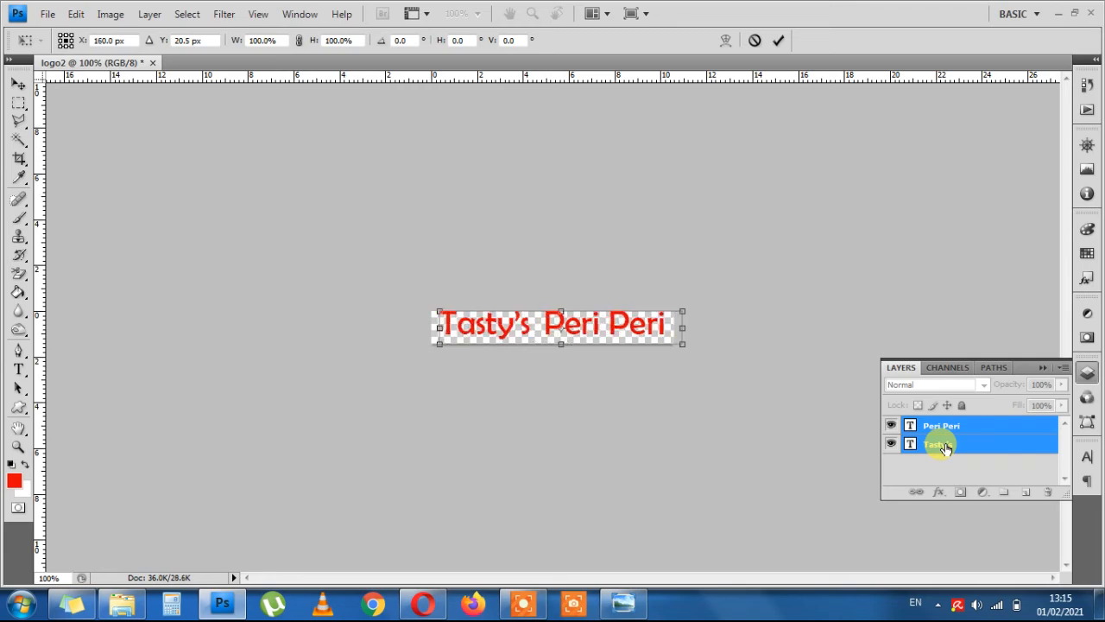
{"action": "key", "text": "Down"}
{"action": "key", "text": "Down"}
{"action": "key", "text": "Down"}
{"action": "key", "text": "Down"}
{"action": "key", "text": "Down"}
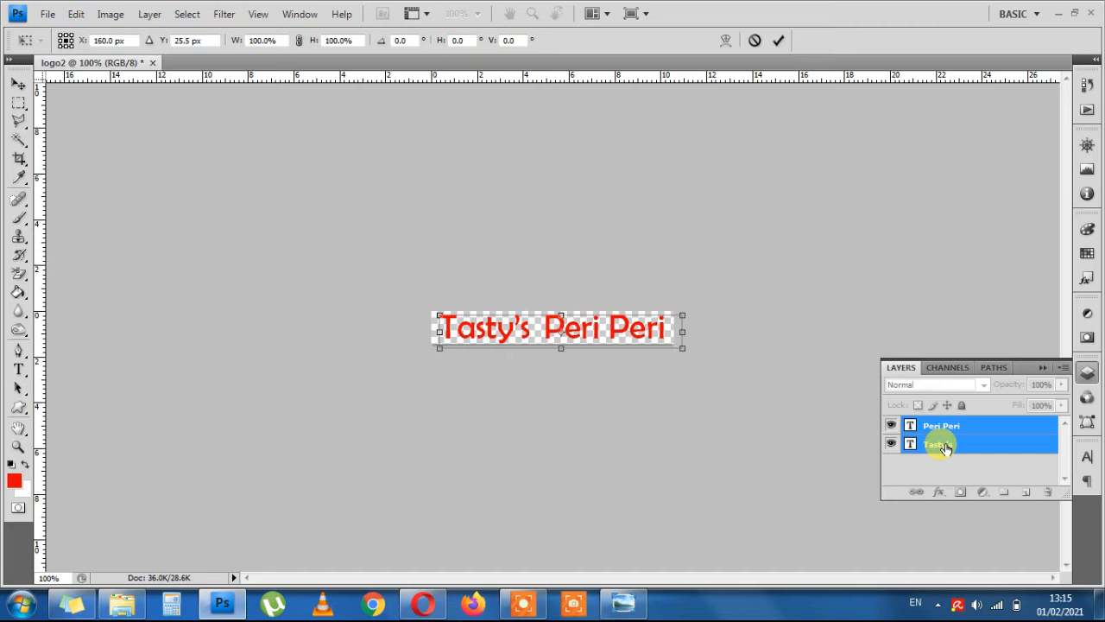
{"action": "key", "text": "Left"}
{"action": "key", "text": "Left"}
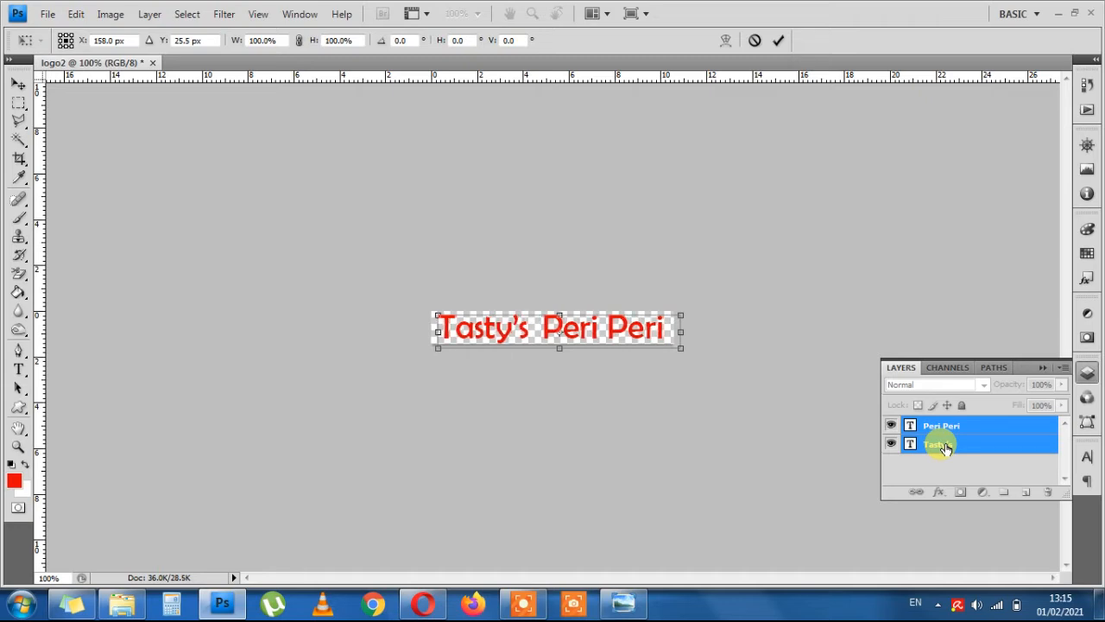
{"action": "key", "text": "Return"}
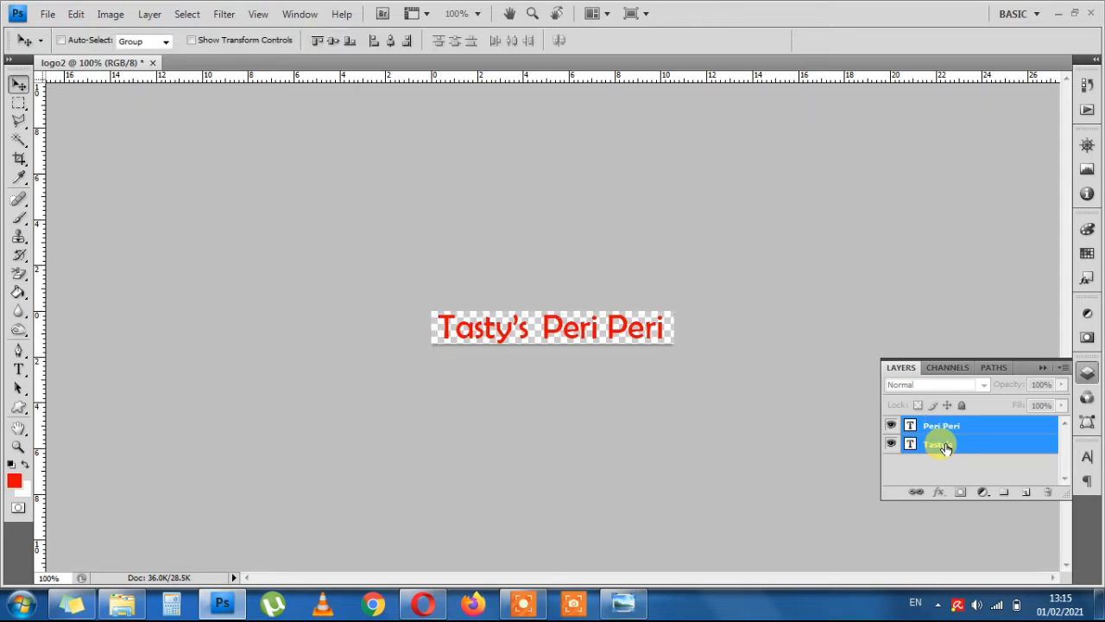
Change the text color of the "Tasty's" layer to black and commit the edit.
{"action": "left_click", "coordinate": [946, 447]}
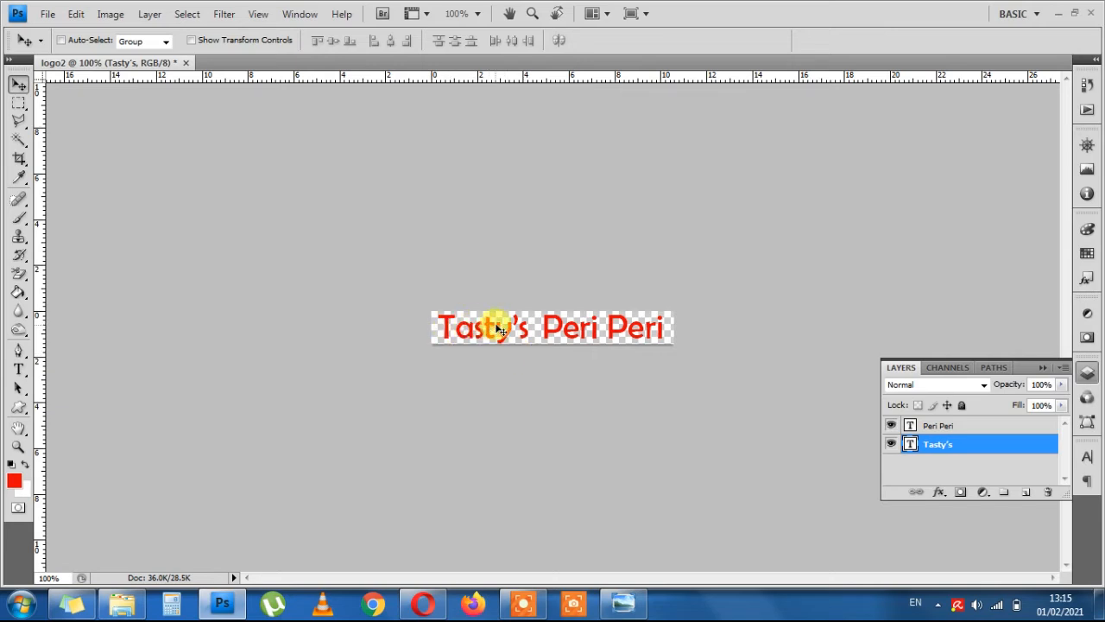
{"action": "double_click", "coordinate": [913, 446]}
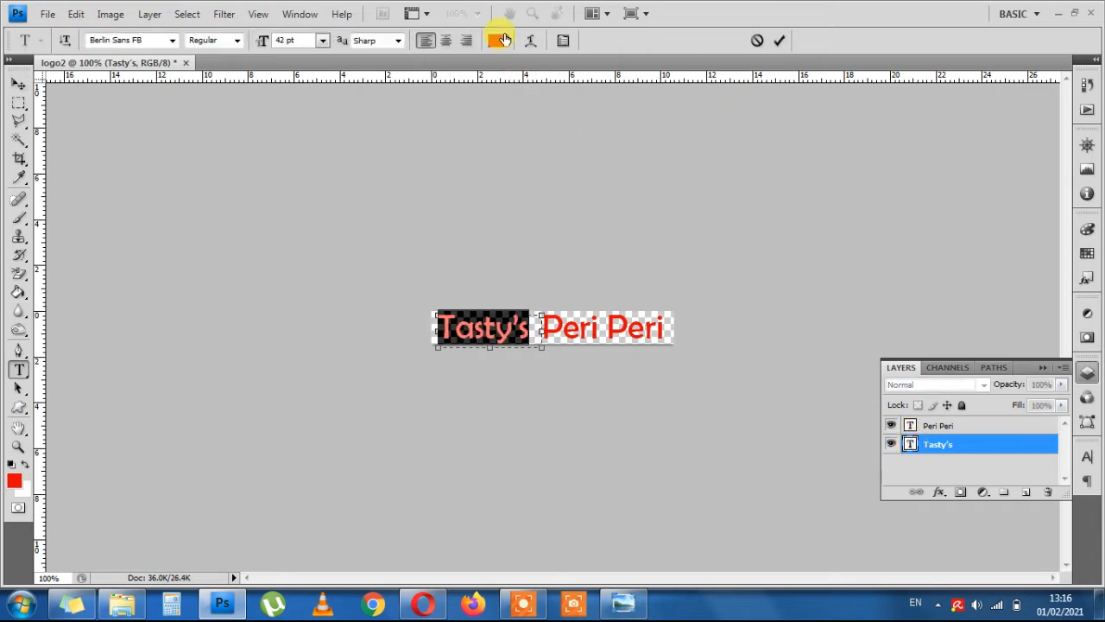
{"action": "left_click", "coordinate": [499, 42]}
{"action": "left_click_drag", "start_coordinate": [81, 337], "coordinate": [53, 342]}
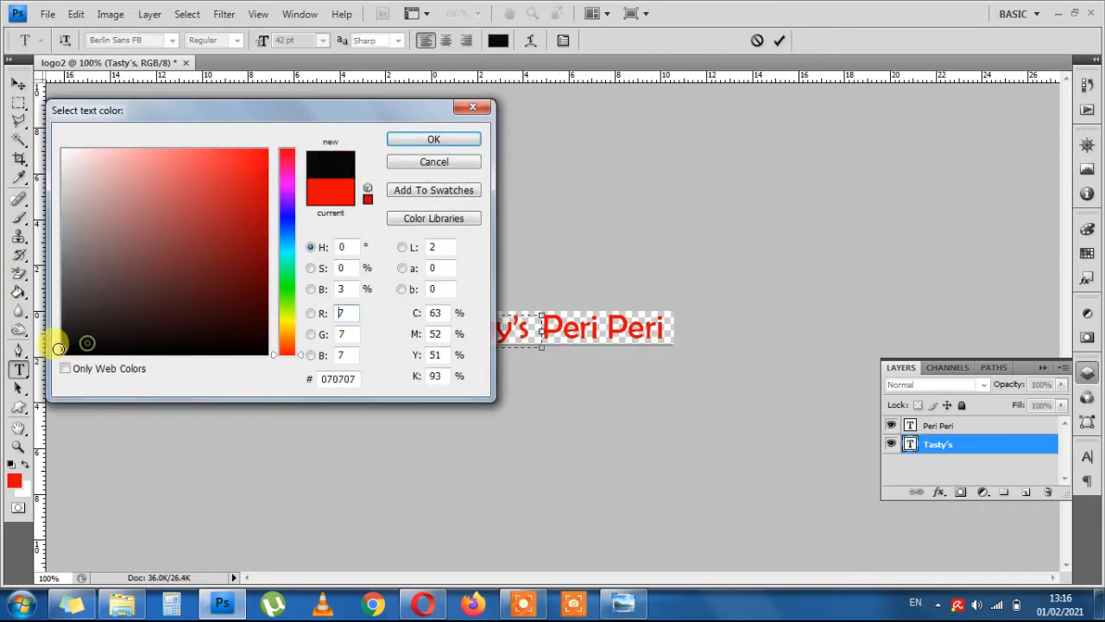
{"action": "left_click", "coordinate": [450, 137]}
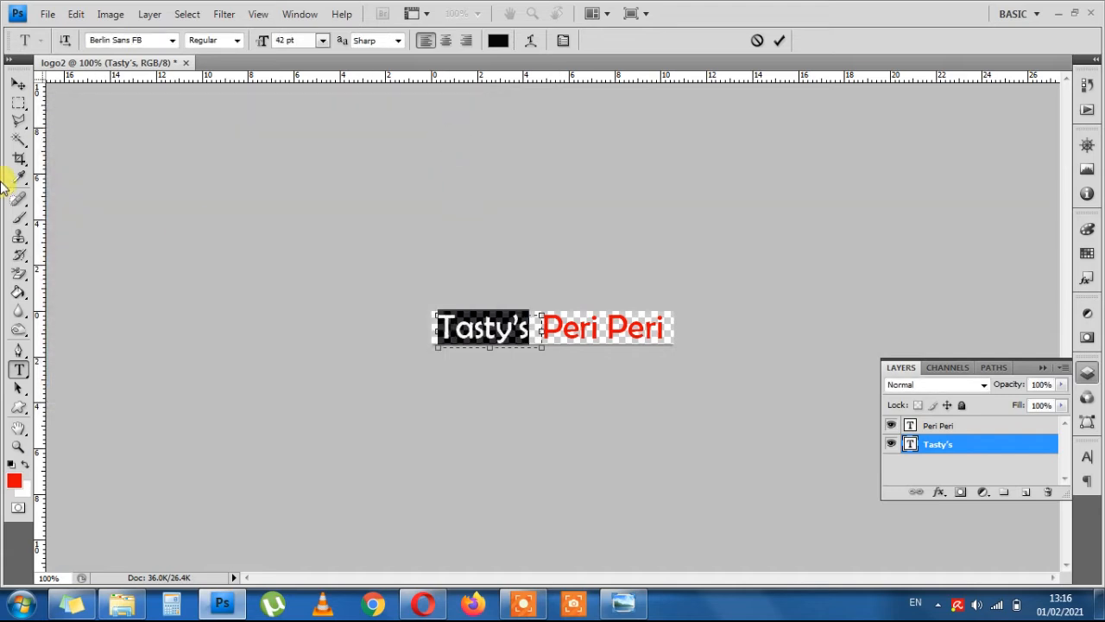
{"action": "left_click", "coordinate": [18, 83]}
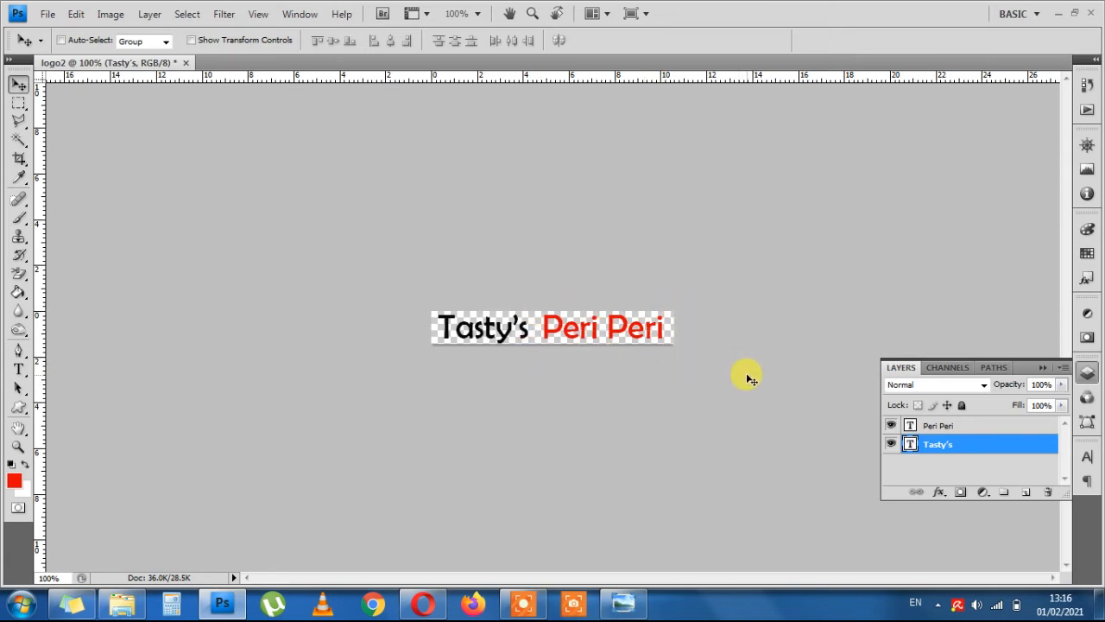
Create a new empty layer with the default settings and place it beneath the "Peri Peri" and "Tasty's" text layers.
{"action": "left_click", "coordinate": [939, 425]}
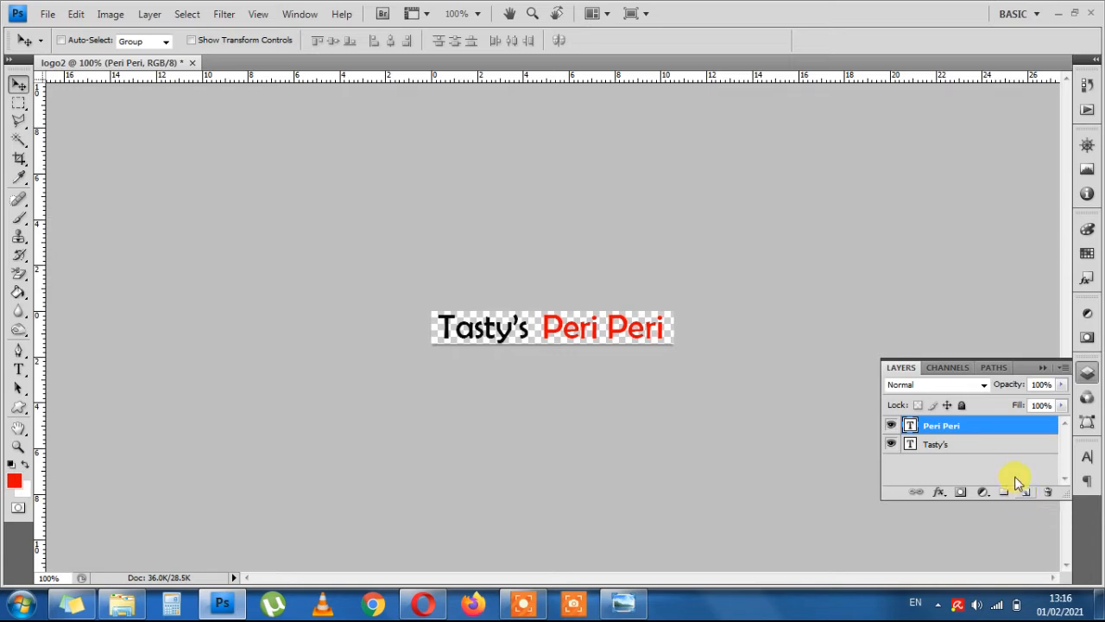
{"action": "key", "text": "ctrl+shift+n"}
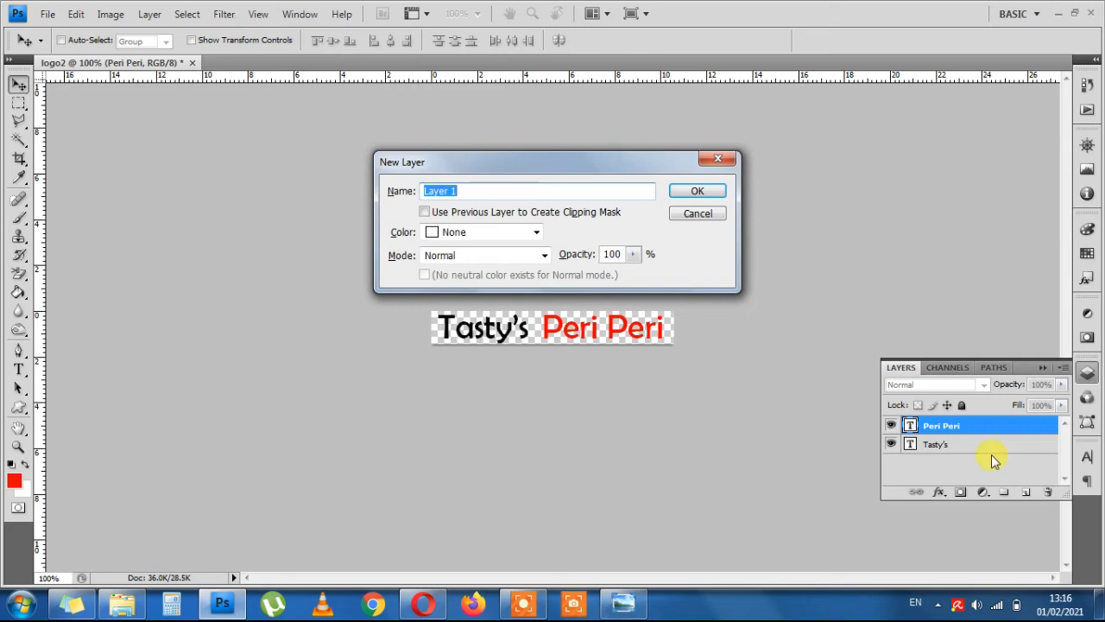
{"action": "left_click", "coordinate": [697, 190]}
{"action": "double_click", "coordinate": [948, 424]}
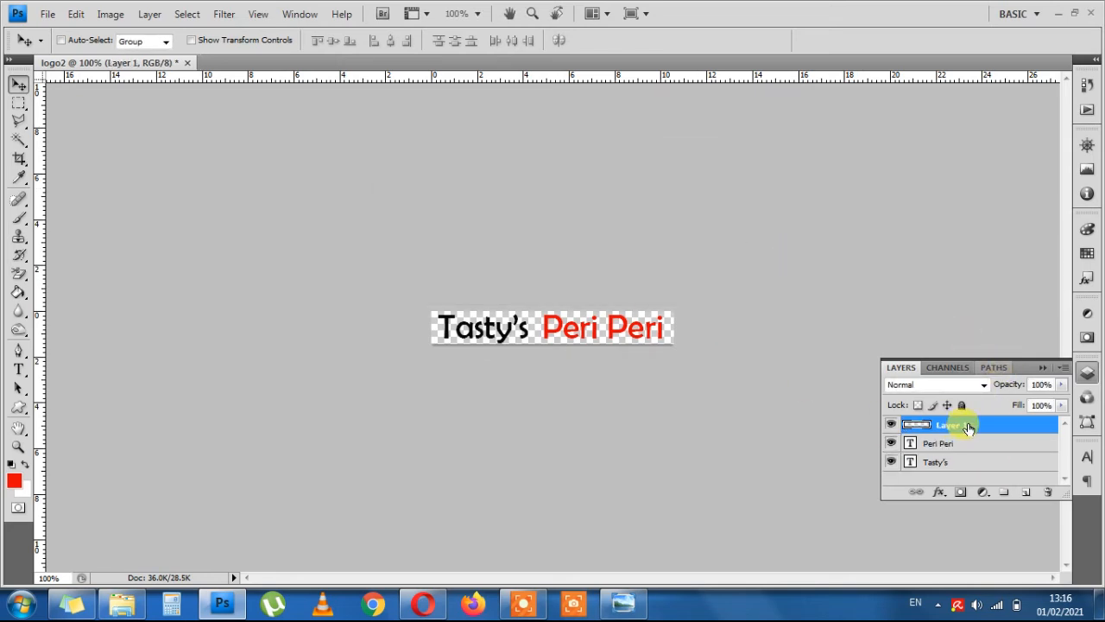
{"action": "left_click_drag", "start_coordinate": [970, 428], "coordinate": [975, 470]}
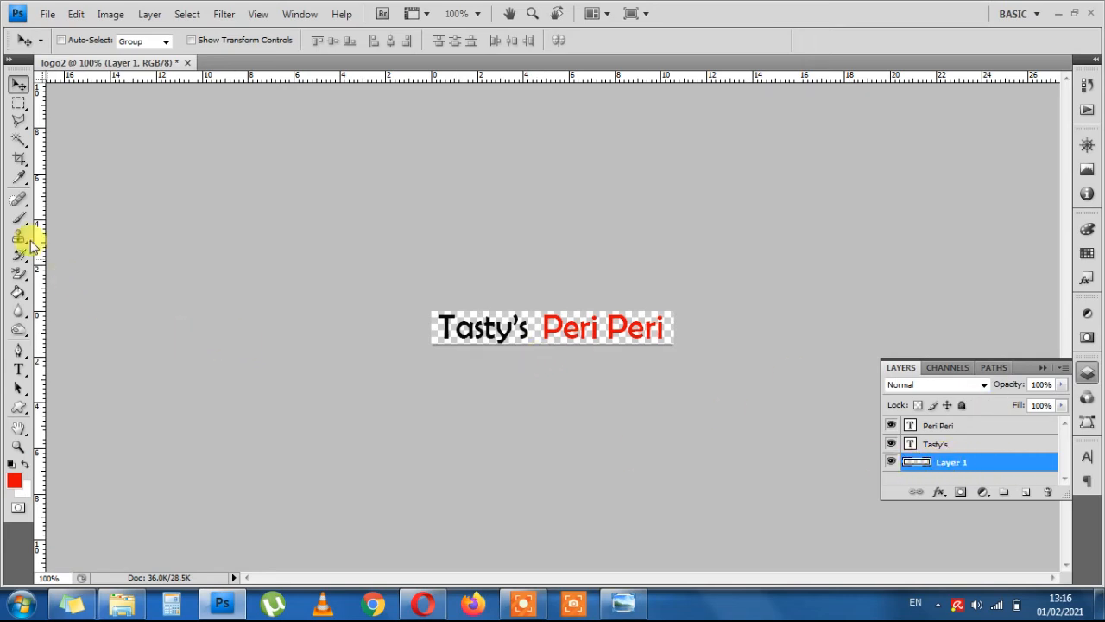
Select a rectangular area around "Peri Peri" on the new layer, fill it with the red foreground color, and deselect.
{"action": "left_click", "coordinate": [19, 106]}
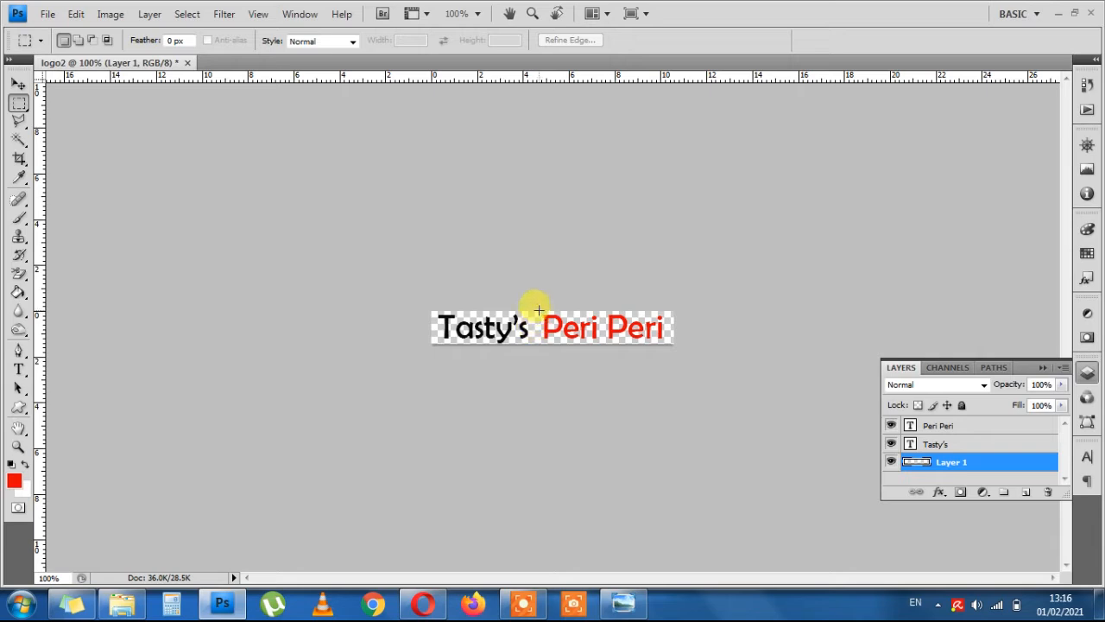
{"action": "left_click_drag", "start_coordinate": [537, 308], "coordinate": [671, 354]}
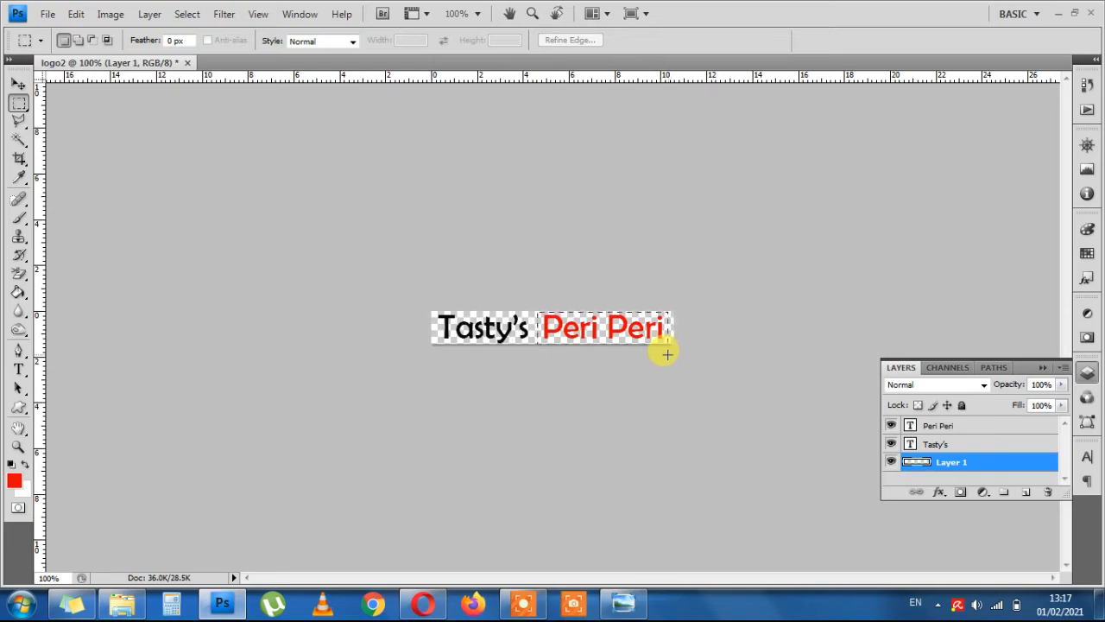
{"action": "left_click_drag", "start_coordinate": [667, 354], "coordinate": [669, 353]}
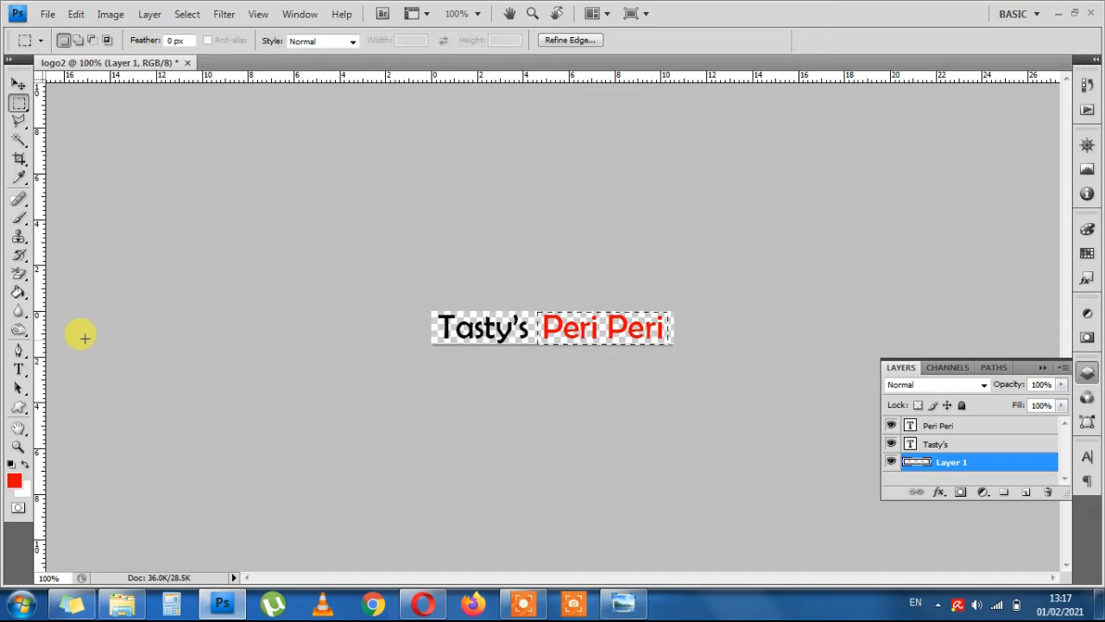
{"action": "left_click", "coordinate": [19, 293]}
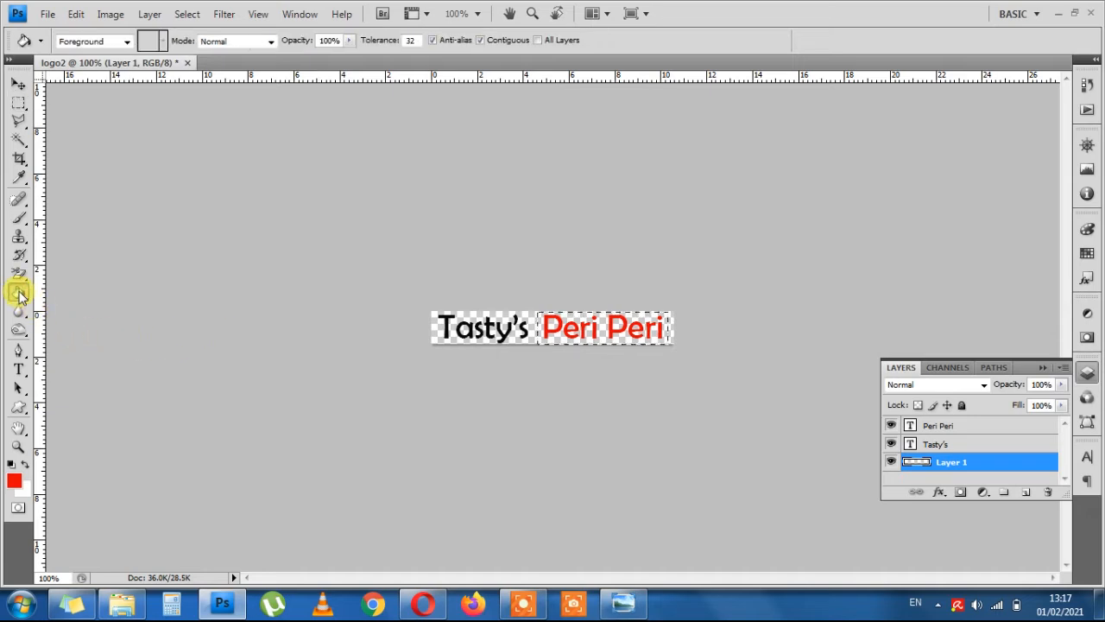
{"action": "left_click", "coordinate": [599, 317]}
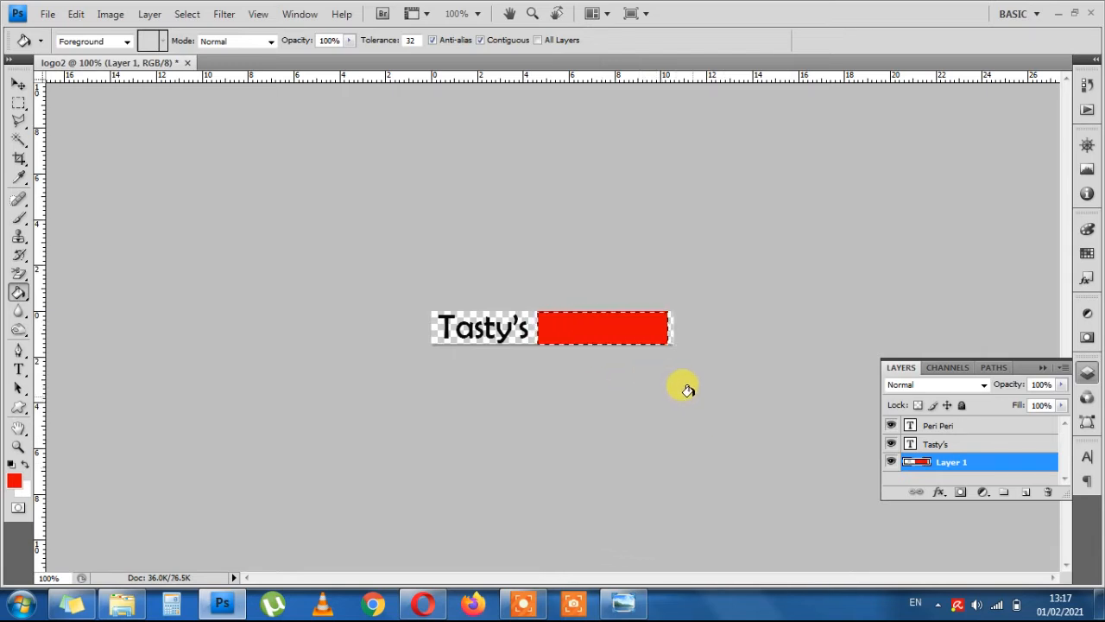
{"action": "left_click", "coordinate": [19, 86]}
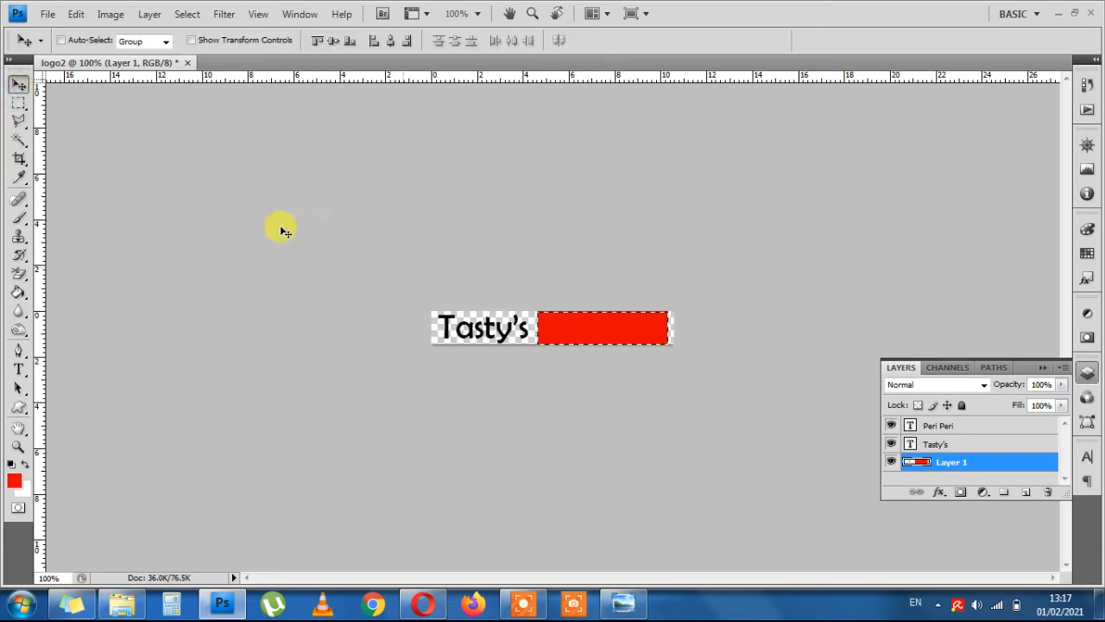
{"action": "left_click", "coordinate": [19, 101]}
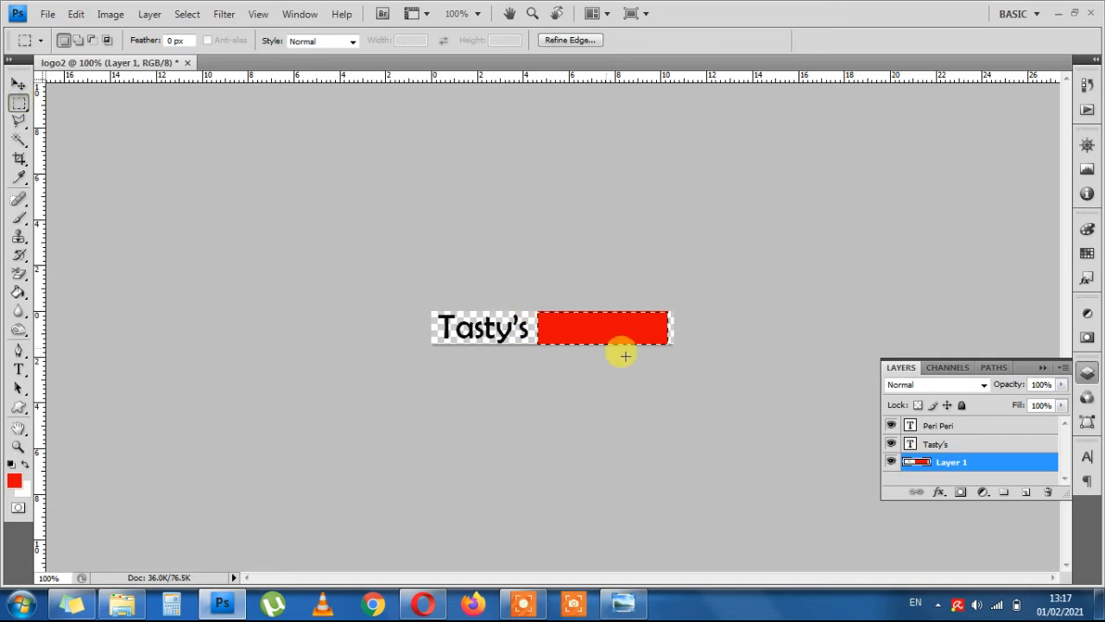
{"action": "right_click", "coordinate": [588, 324]}
{"action": "left_click", "coordinate": [618, 32]}
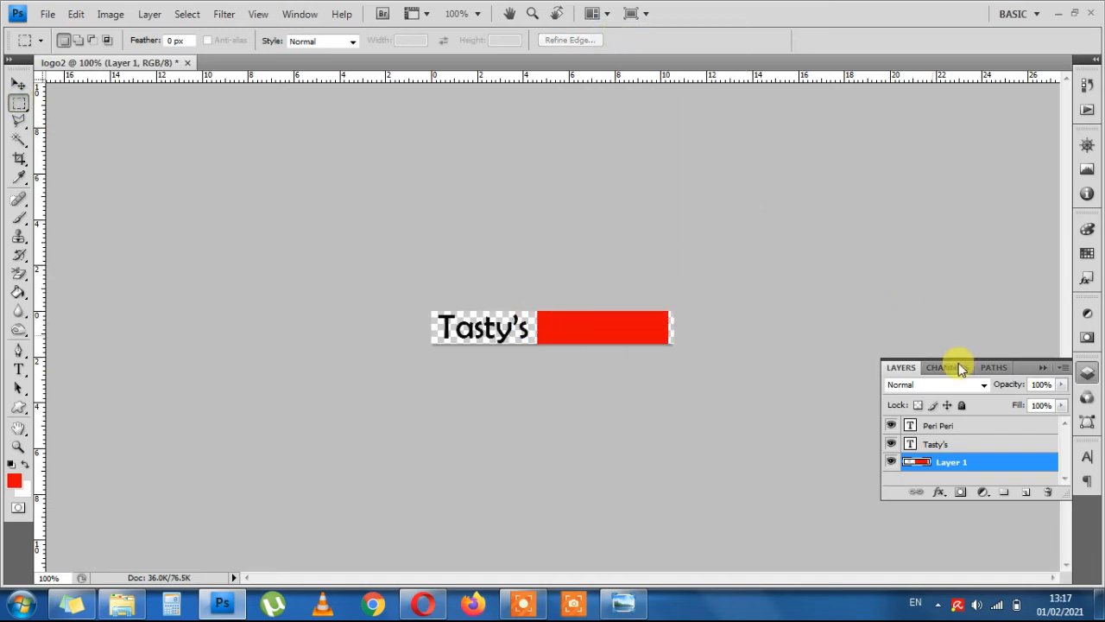
Change the text color of the "Peri Peri" layer to black and commit the edit.
{"action": "left_click", "coordinate": [941, 426]}
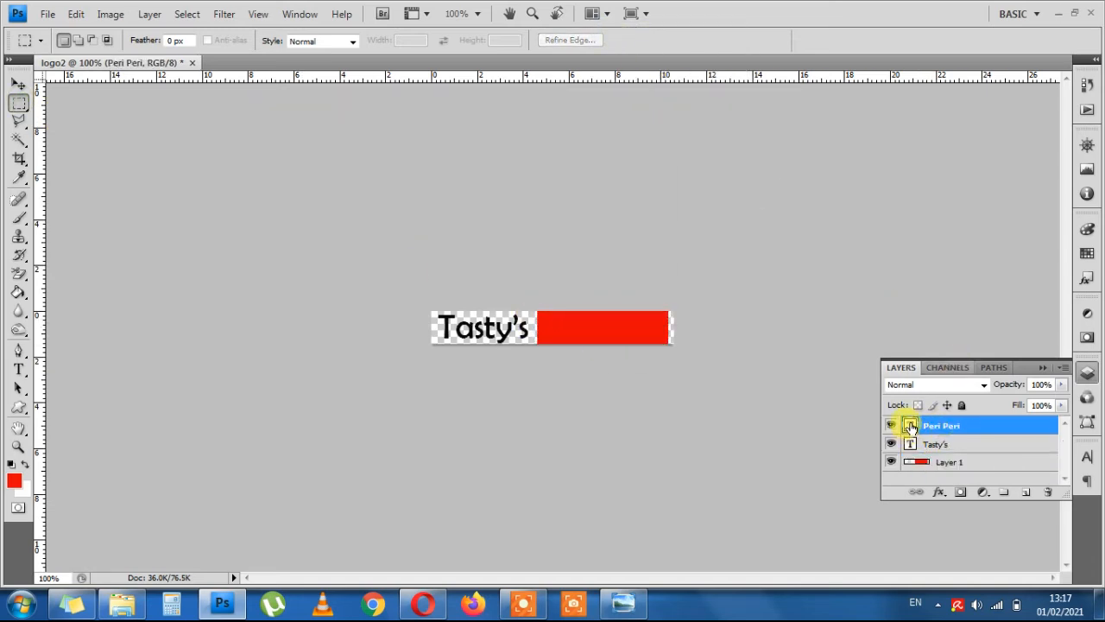
{"action": "double_click", "coordinate": [911, 426]}
{"action": "left_click", "coordinate": [498, 40]}
{"action": "left_click", "coordinate": [260, 171]}
{"action": "mouse_move", "coordinate": [260, 171]}
{"action": "left_mouse_down"}
{"action": "mouse_move", "coordinate": [116, 264]}
{"action": "mouse_move", "coordinate": [69, 342]}
{"action": "left_mouse_up"}
{"action": "left_click", "coordinate": [458, 139]}
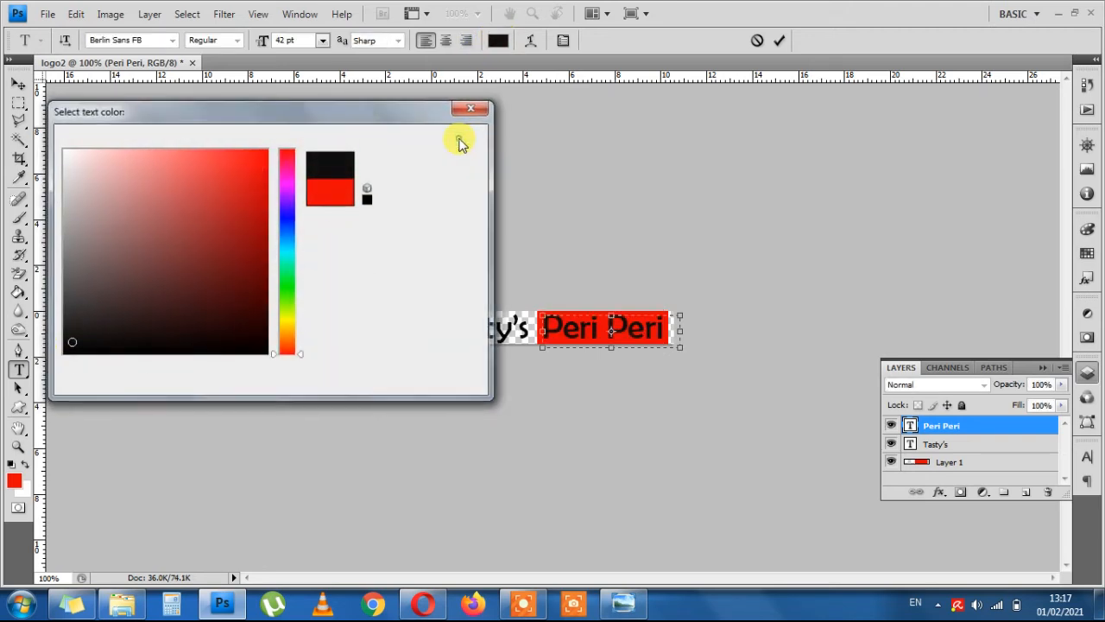
{"action": "left_click", "coordinate": [19, 86]}
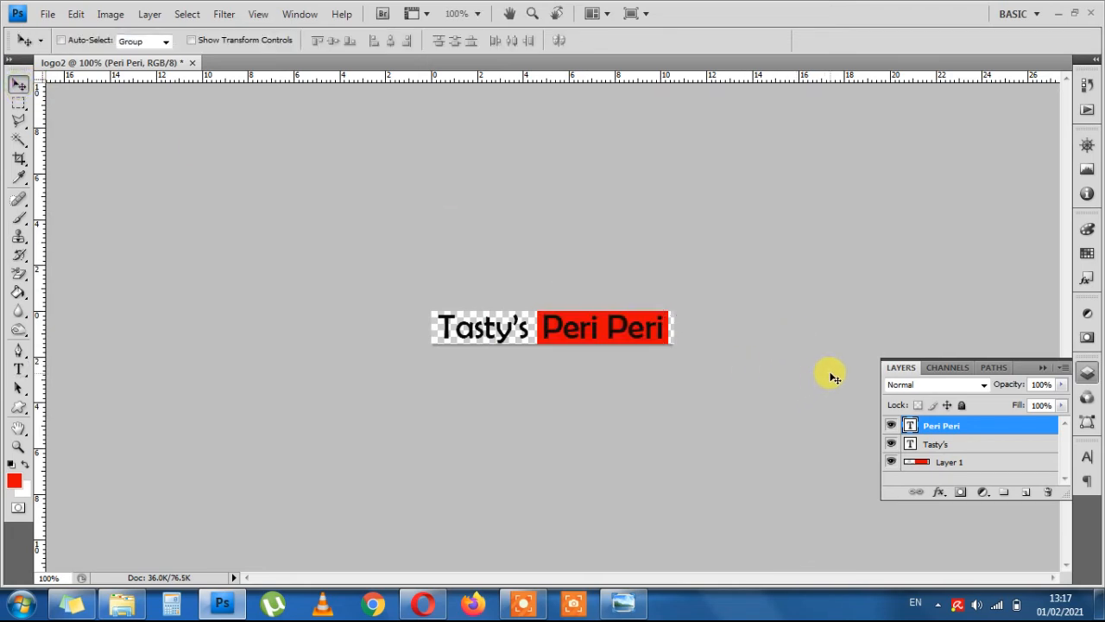
Free Transform the red rectangle's layer, rotating it 13.4° and moving it down to Y 30.5 px.
{"action": "left_click", "coordinate": [947, 462]}
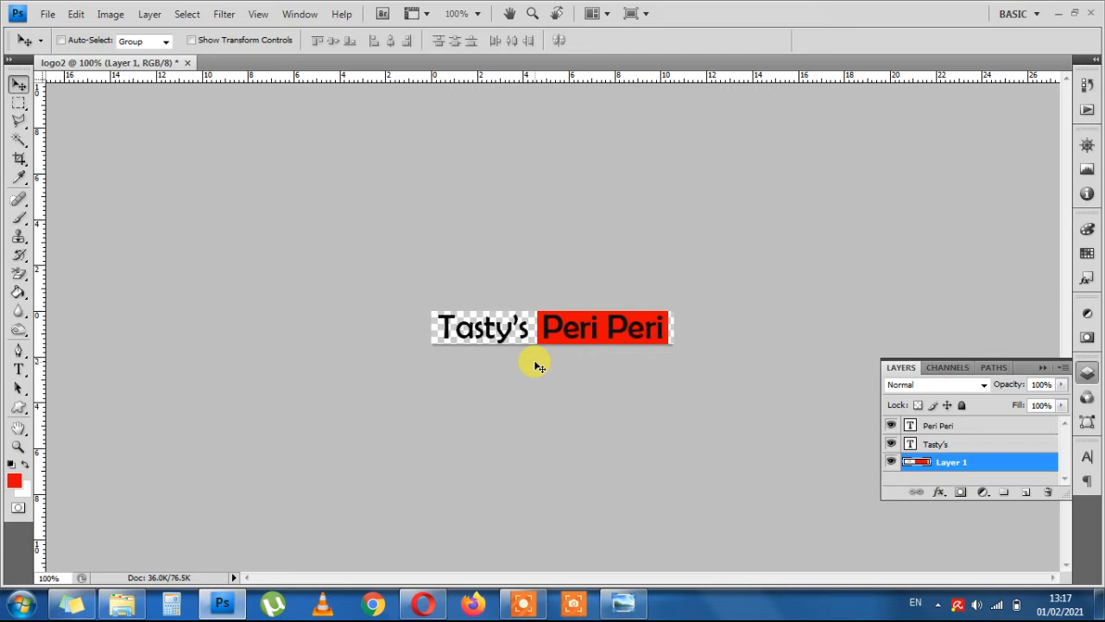
{"action": "key", "text": "ctrl+t"}
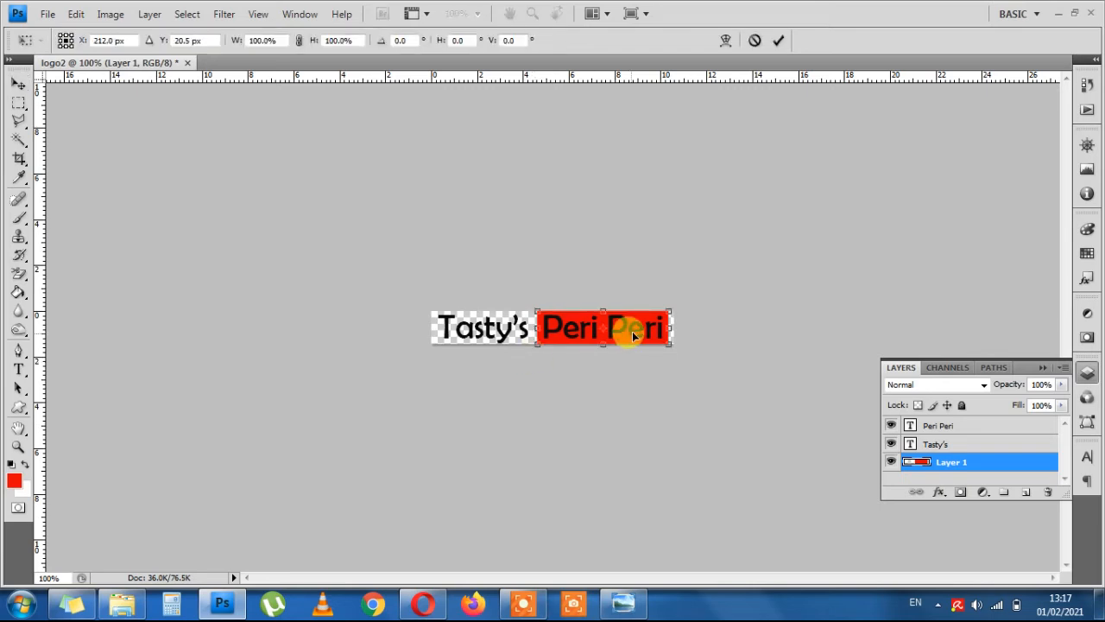
{"action": "left_click_drag", "start_coordinate": [677, 350], "coordinate": [761, 413]}
{"action": "key", "text": "Down"}
{"action": "key", "text": "Down"}
{"action": "key", "text": "Down"}
{"action": "key", "text": "Down"}
{"action": "key", "text": "Down"}
{"action": "key", "text": "Down"}
{"action": "key", "text": "Down"}
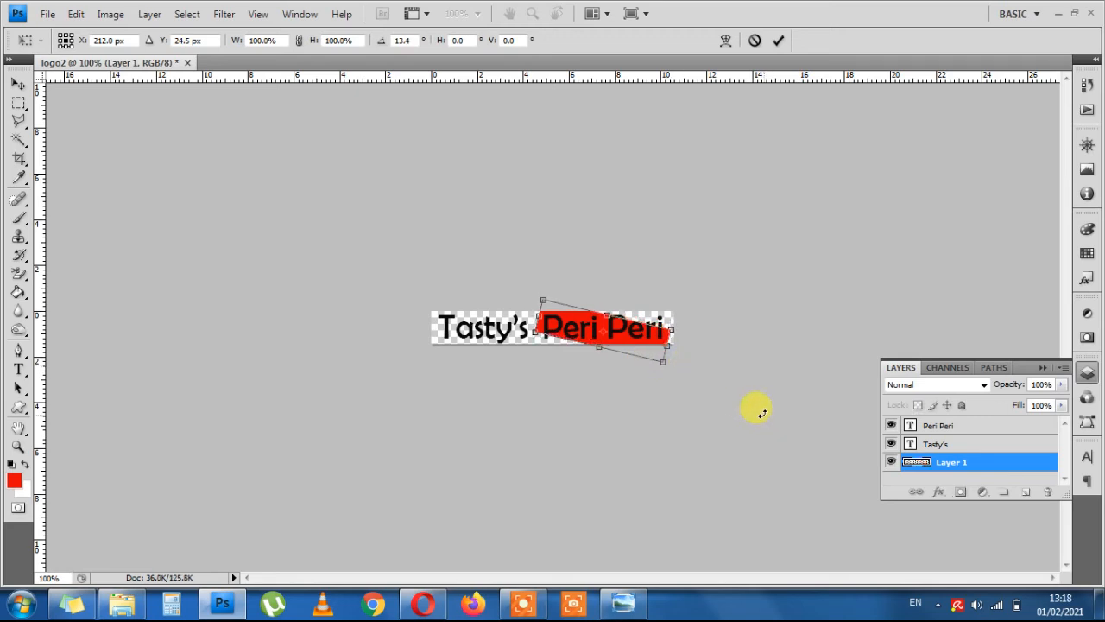
{"action": "key", "text": "Down"}
{"action": "key", "text": "Down"}
{"action": "key", "text": "Down"}
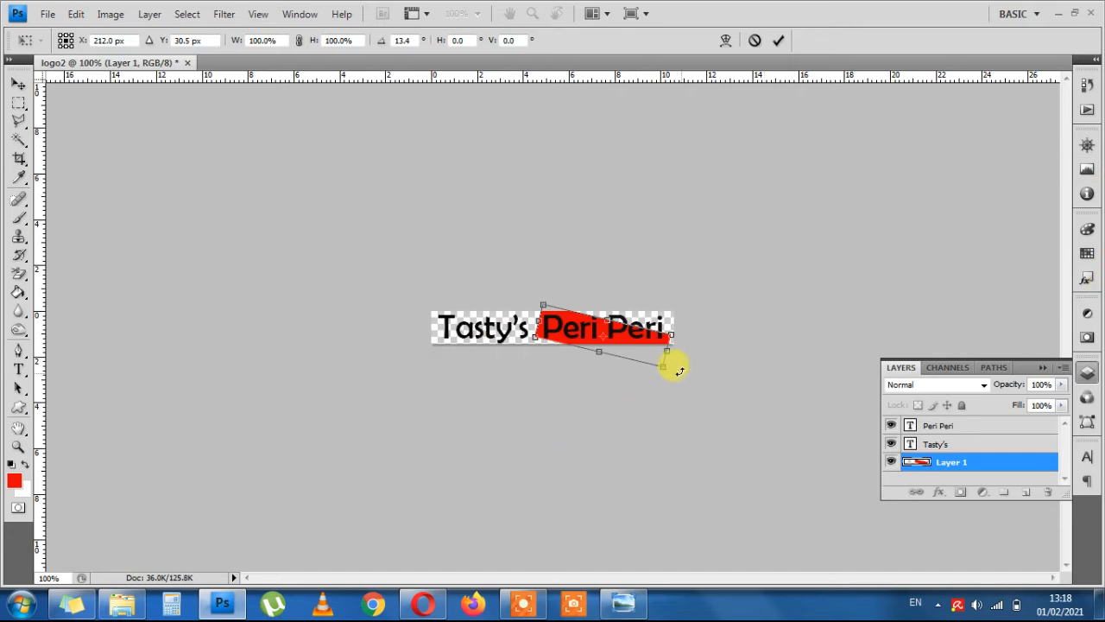
Increase the red rectangle's rotation to 15.6°, stretch its height to 167%, and move it down to Y 27.3 px.
{"action": "left_click_drag", "start_coordinate": [677, 372], "coordinate": [666, 368]}
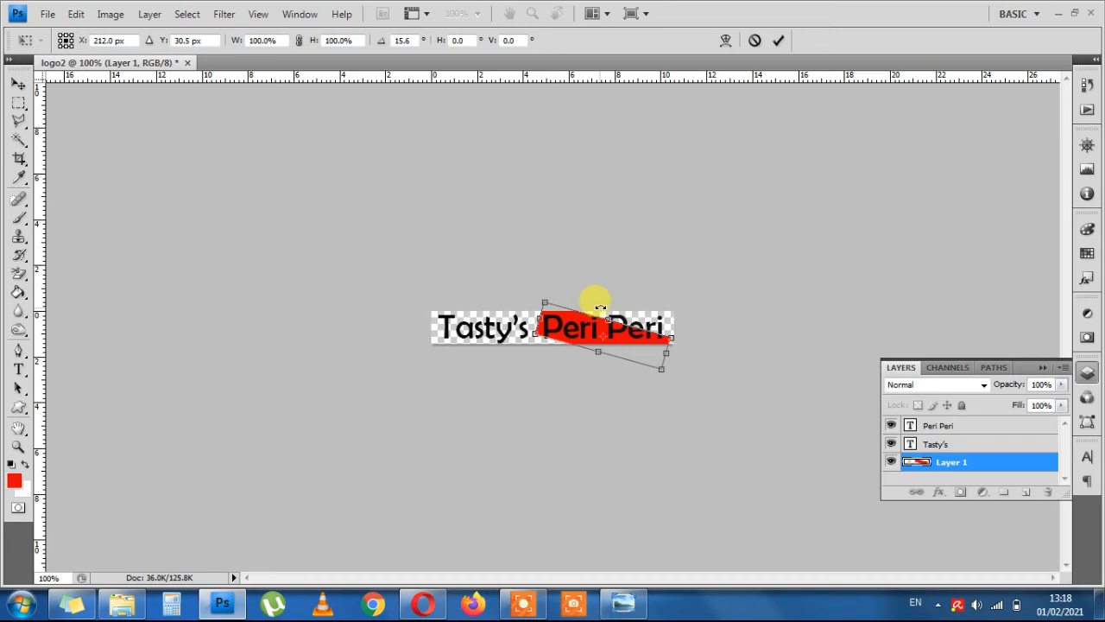
{"action": "left_click_drag", "start_coordinate": [609, 321], "coordinate": [639, 301]}
{"action": "key", "text": "Left"}
{"action": "key", "text": "Left"}
{"action": "key", "text": "Left"}
{"action": "key", "text": "Down"}
{"action": "key", "text": "Down"}
{"action": "key", "text": "Down"}
{"action": "key", "text": "Down"}
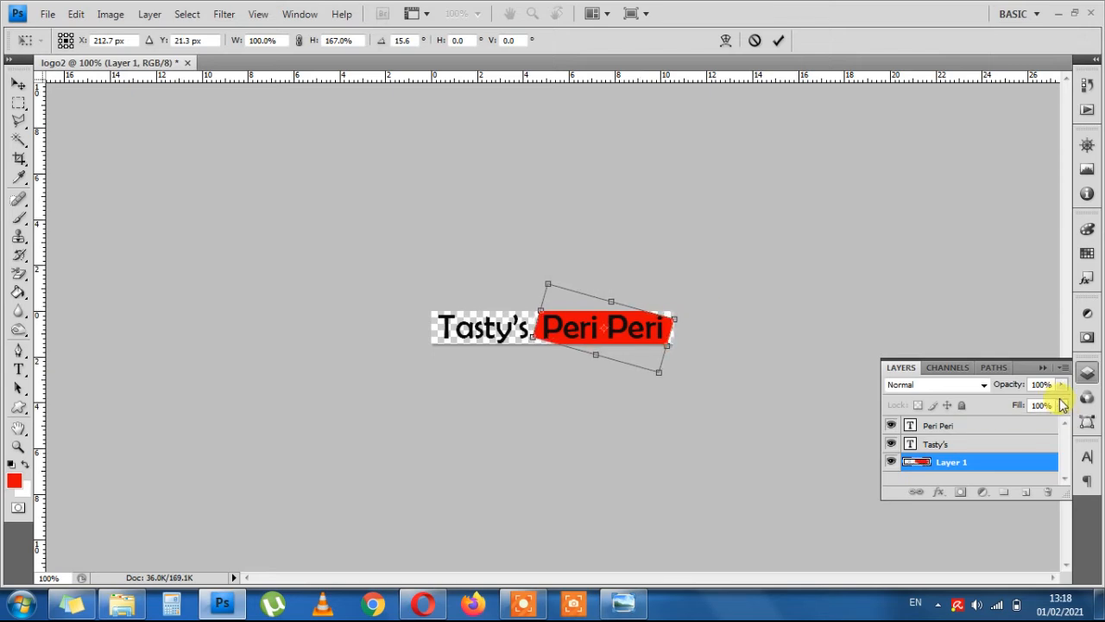
{"action": "key", "text": "Down"}
{"action": "key", "text": "Down"}
{"action": "key", "text": "Down"}
{"action": "key", "text": "Down"}
{"action": "key", "text": "Down"}
{"action": "key", "text": "Down"}
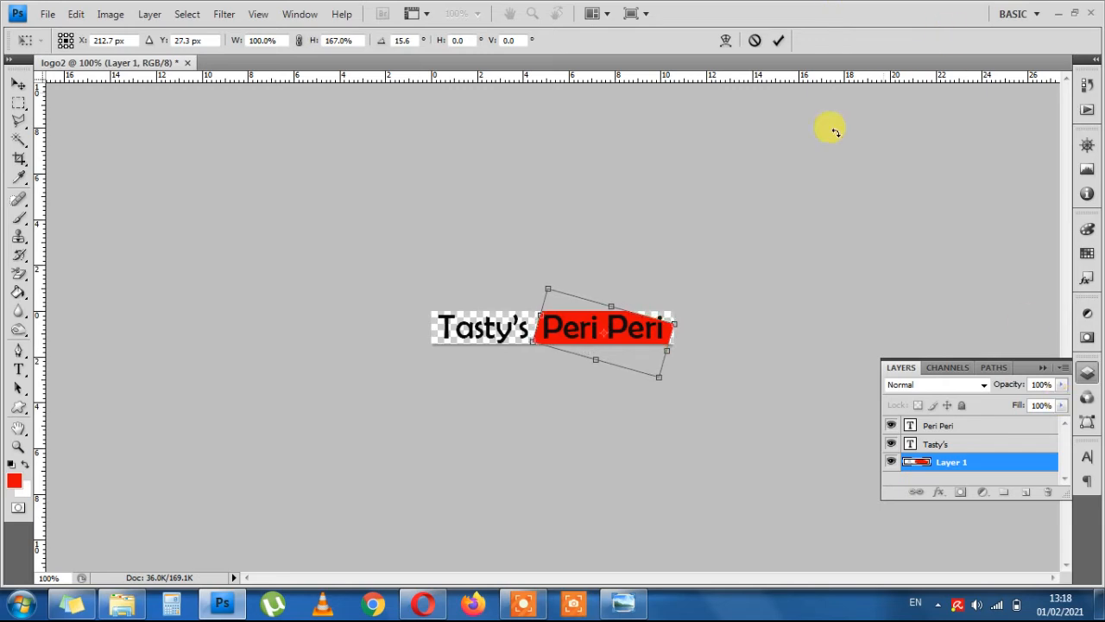
Stretch the red shape's height to 203.4%, shift it left, narrow its width to 95.4%, and apply the transform.
{"action": "left_click_drag", "start_coordinate": [610, 301], "coordinate": [619, 290]}
{"action": "key", "text": "Left"}
{"action": "key", "text": "Left"}
{"action": "key", "text": "Left"}
{"action": "key", "text": "Left"}
{"action": "key", "text": "Left"}
{"action": "key", "text": "Left"}
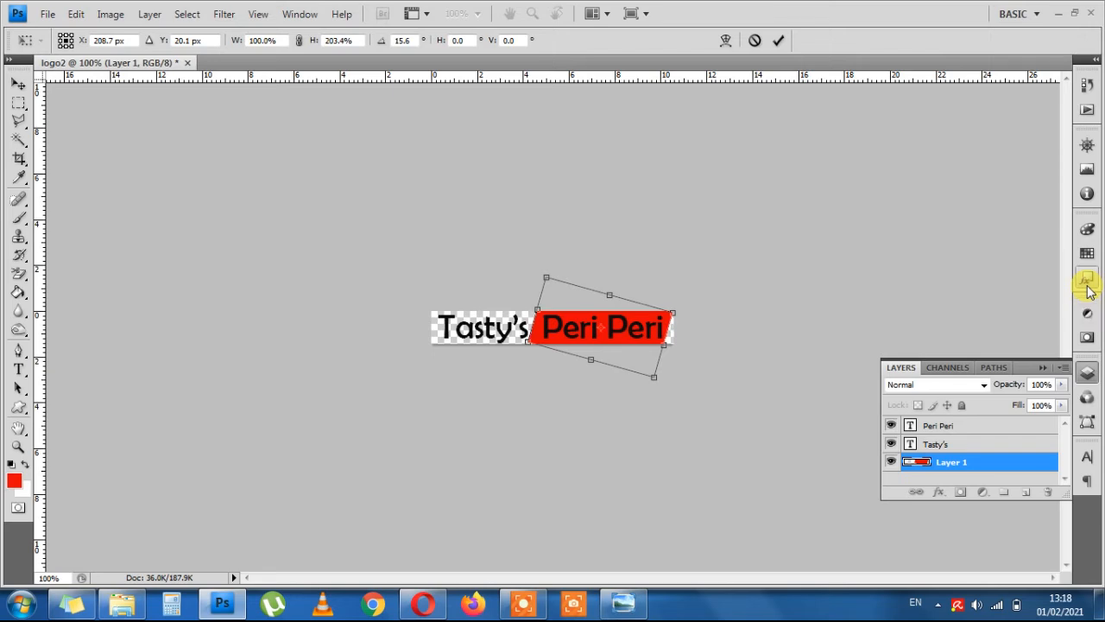
{"action": "key", "text": "Left"}
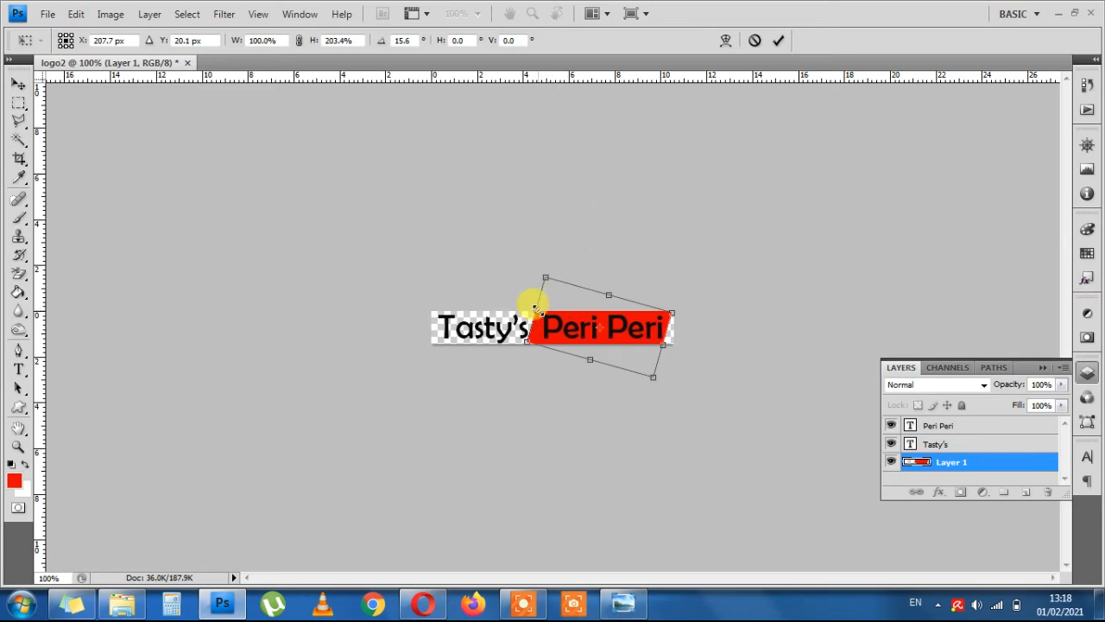
{"action": "left_click_drag", "start_coordinate": [538, 309], "coordinate": [540, 310]}
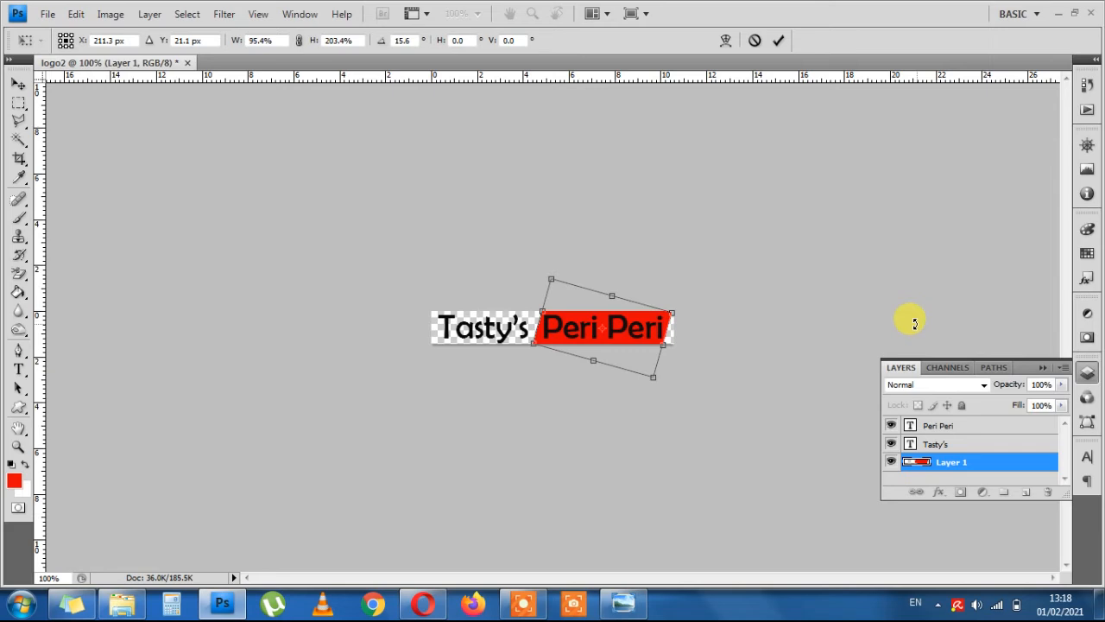
{"action": "key", "text": "Return"}
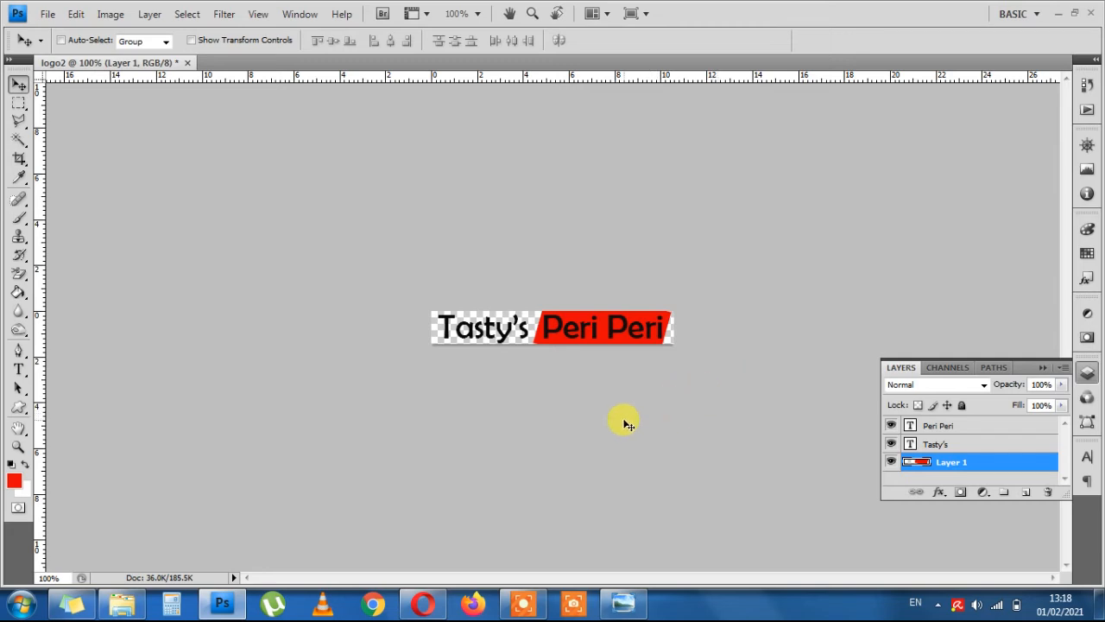
Export the logo for web as a transparent PNG-24 named logo2 on the Desktop.
{"action": "left_click", "coordinate": [48, 14]}
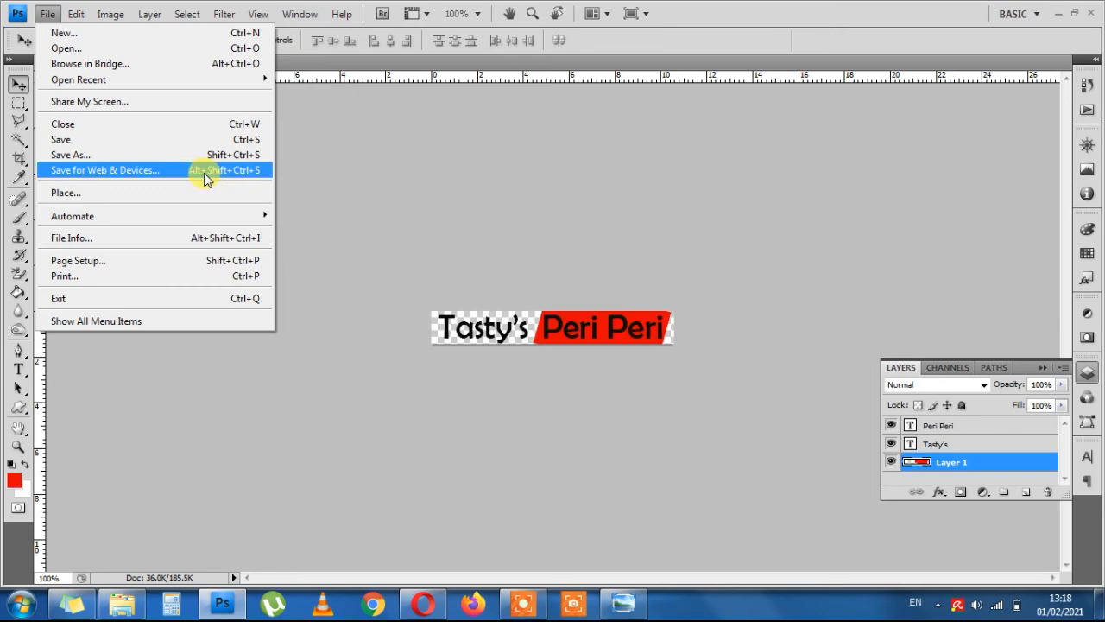
{"action": "left_click", "coordinate": [121, 171]}
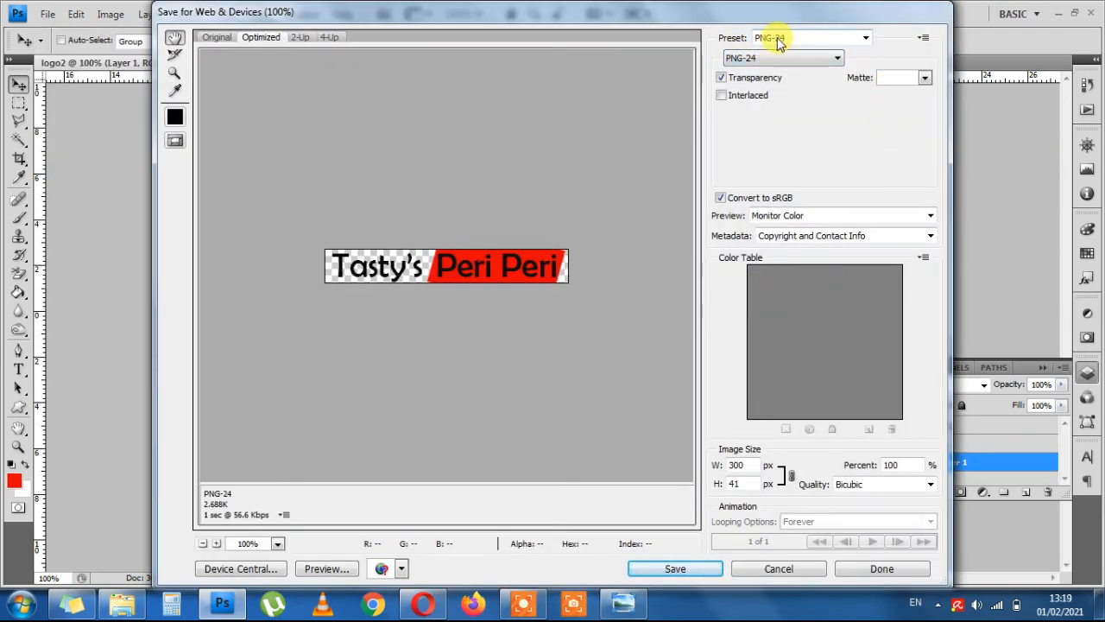
{"action": "left_click", "coordinate": [695, 572]}
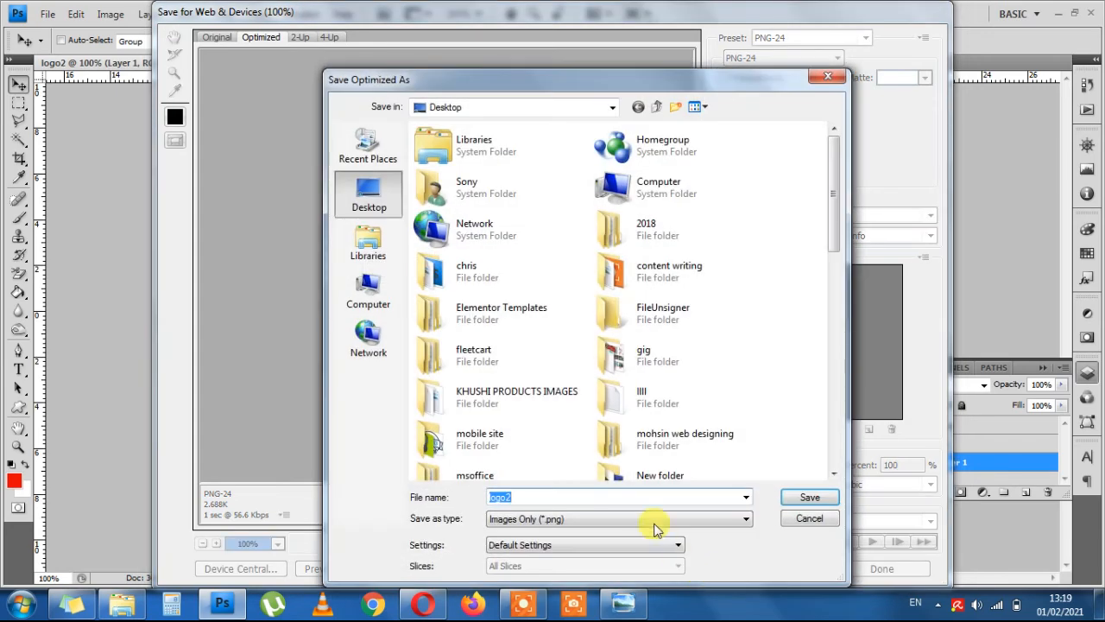
{"action": "left_click", "coordinate": [534, 499]}
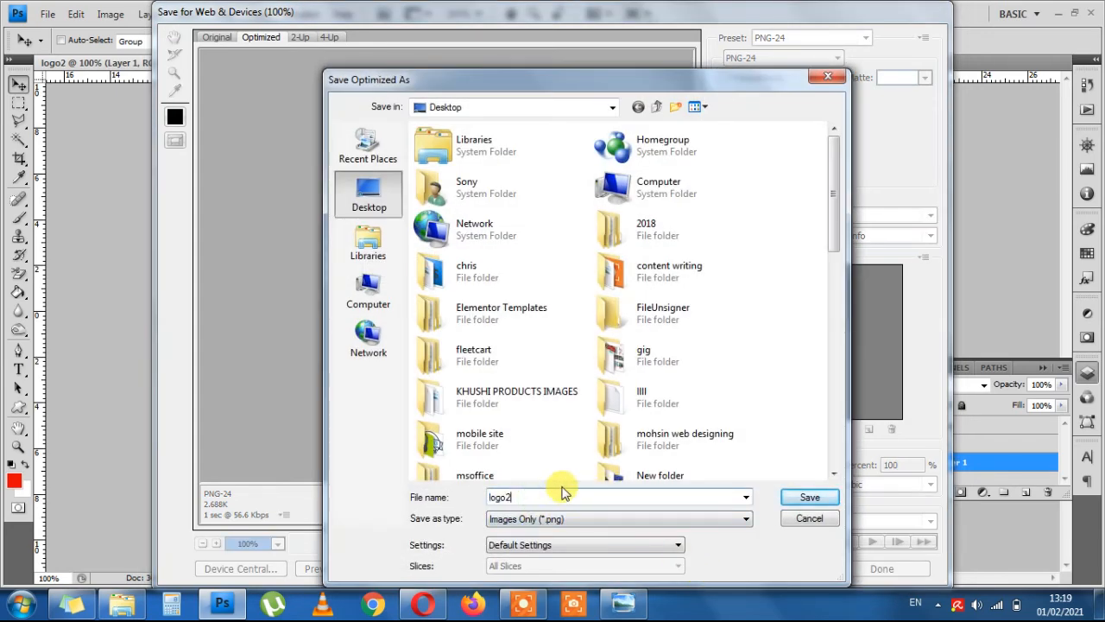
{"action": "left_click", "coordinate": [808, 498]}
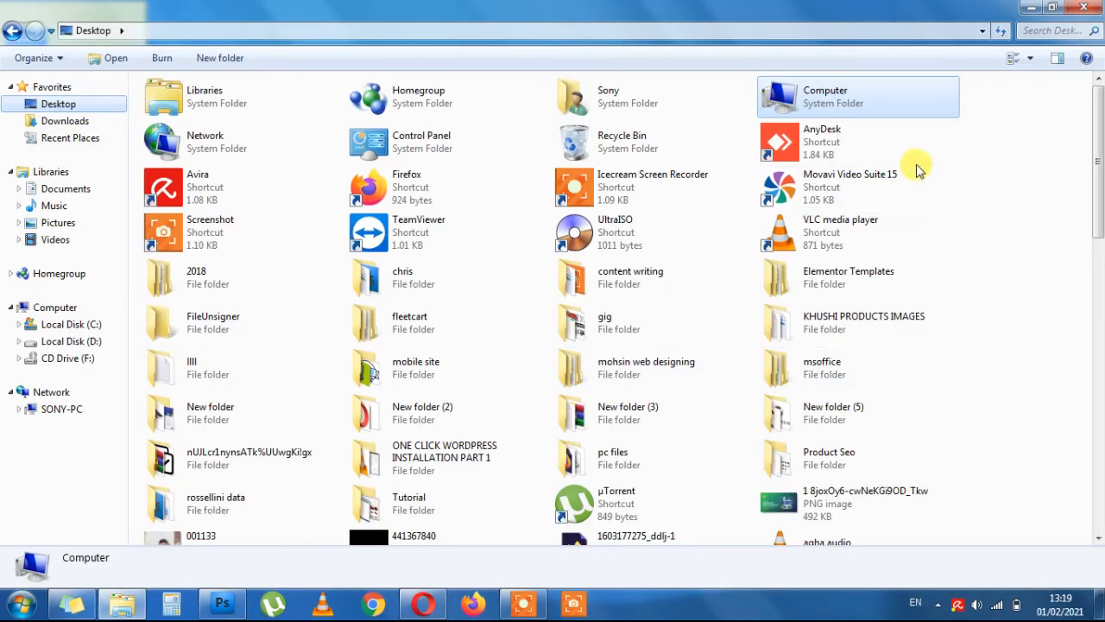
Search the Desktop folder for "logo-2" and check the exported logo2 PNG in the photo viewer and in Photoshop.
{"action": "left_click", "coordinate": [1033, 28]}
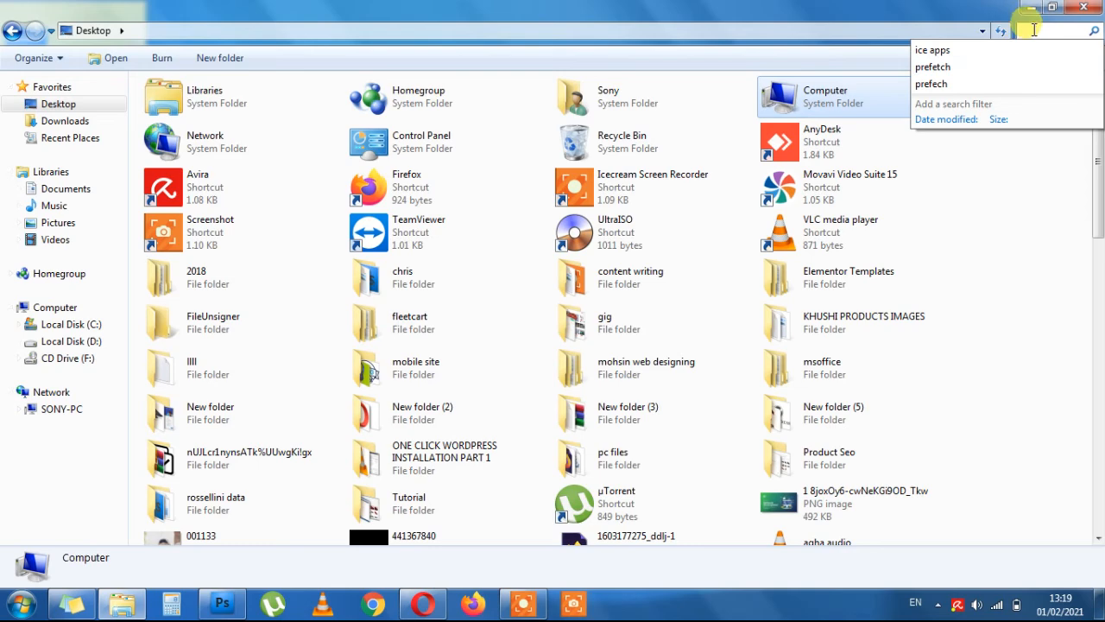
{"action": "type", "text": "logo-2"}
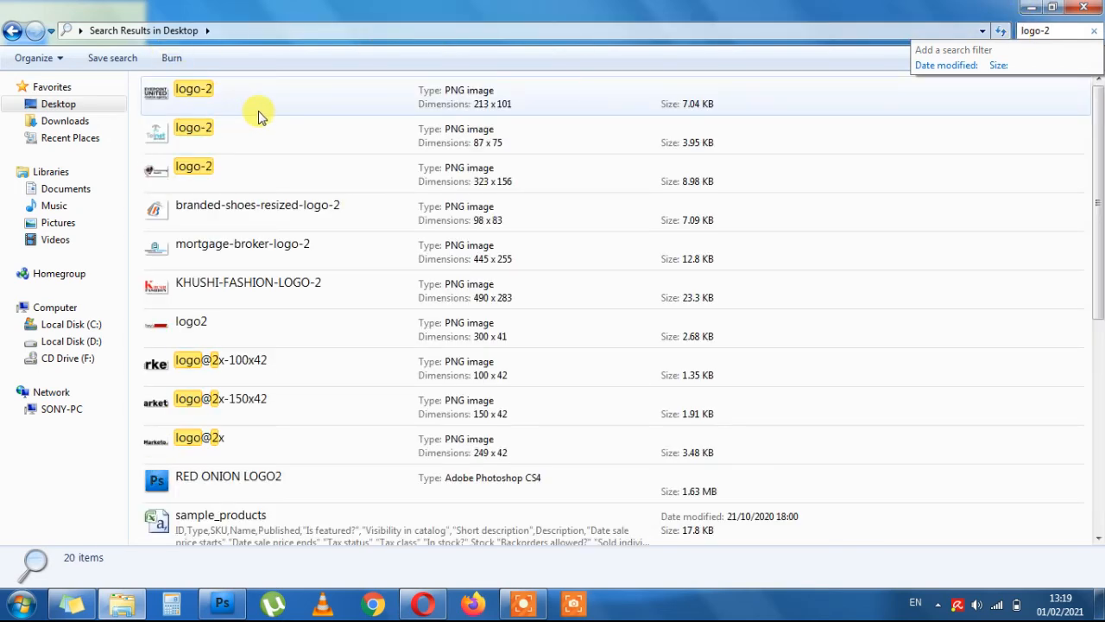
{"action": "double_click", "coordinate": [207, 328]}
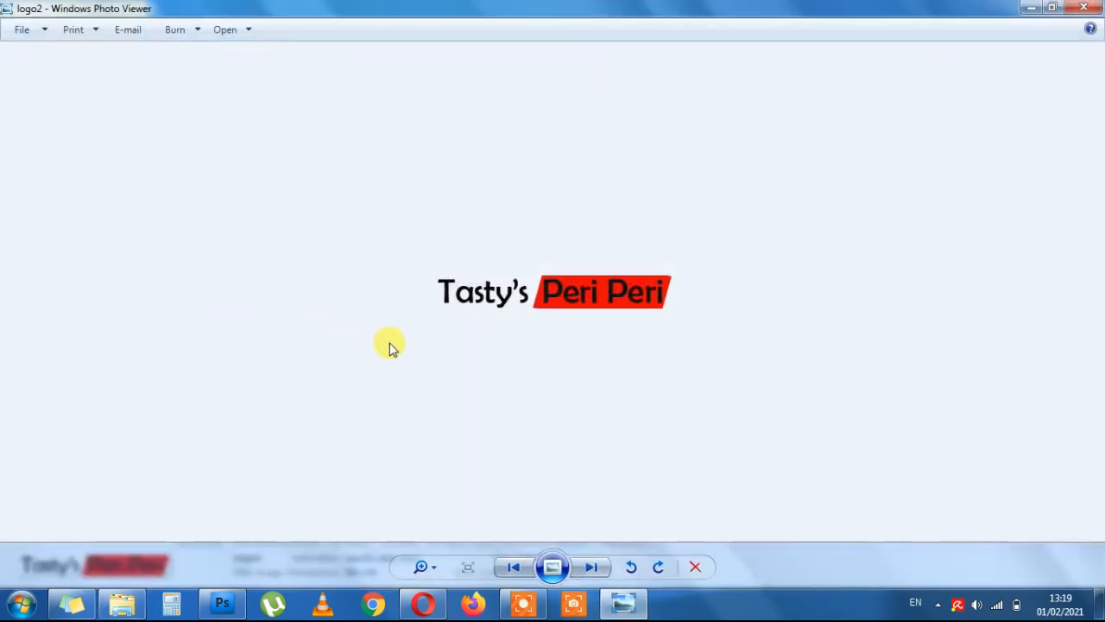
{"action": "left_click", "coordinate": [1084, 8]}
{"action": "left_click_drag", "start_coordinate": [173, 326], "coordinate": [568, 382]}
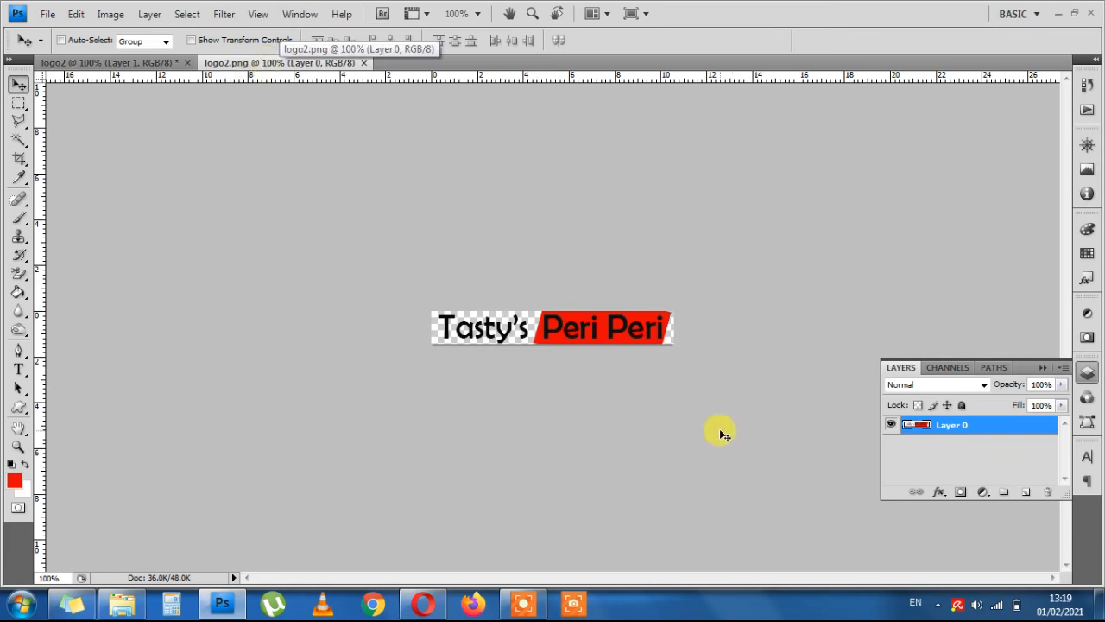
Select the black letters of "Peri Peri" with the Magic Wand, delete them to leave transparent cut-outs in the red shape, and deselect.
{"action": "left_click", "coordinate": [20, 139]}
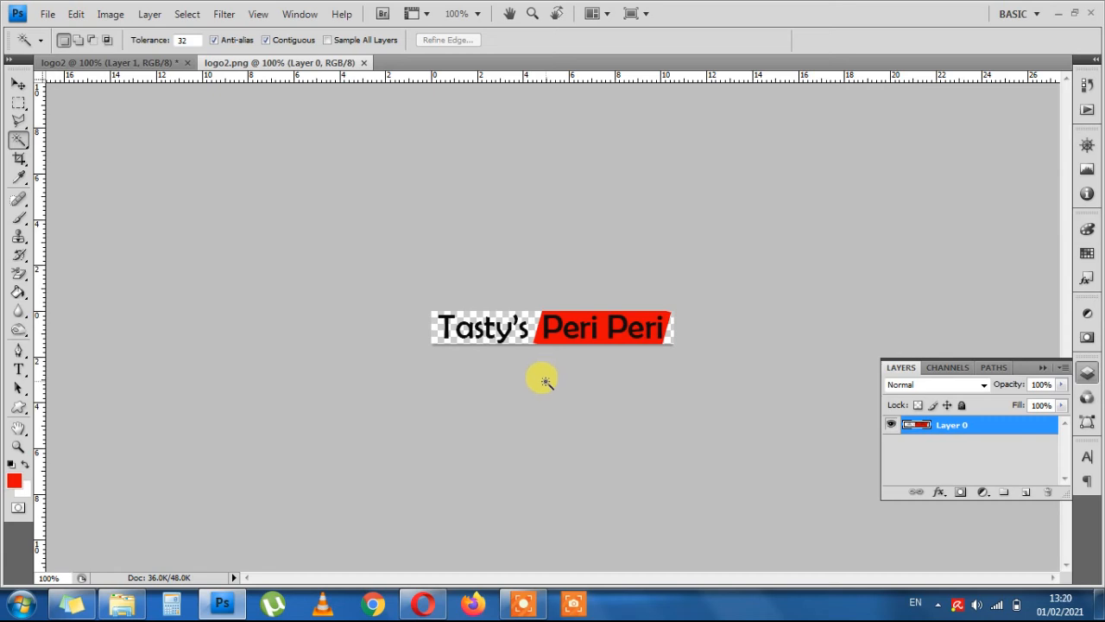
{"action": "left_click", "coordinate": [550, 335]}
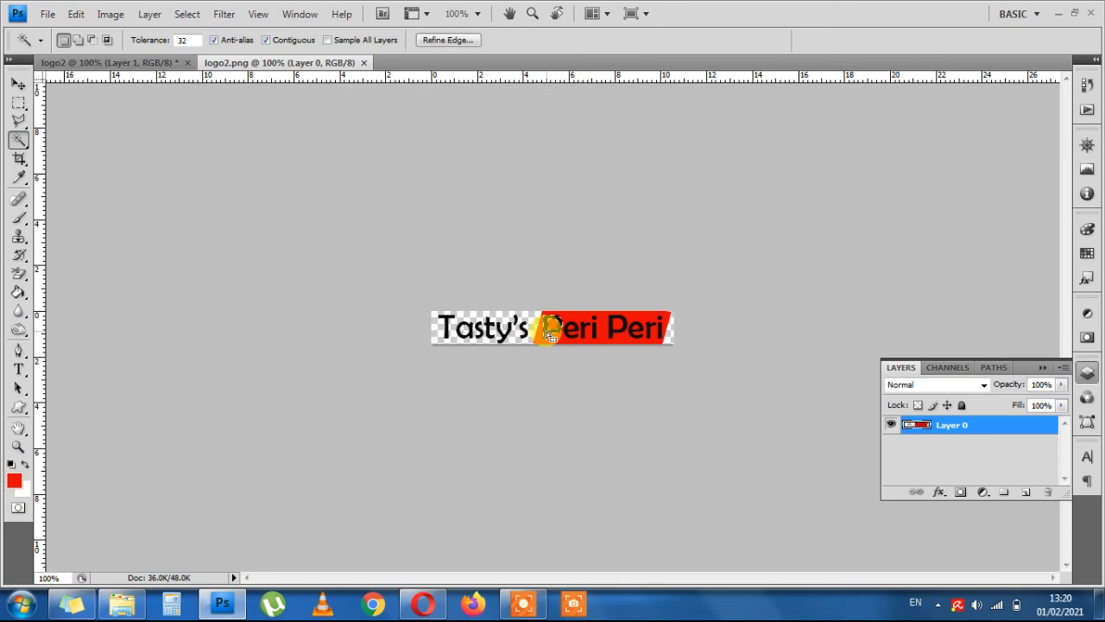
{"action": "key", "text": "Delete"}
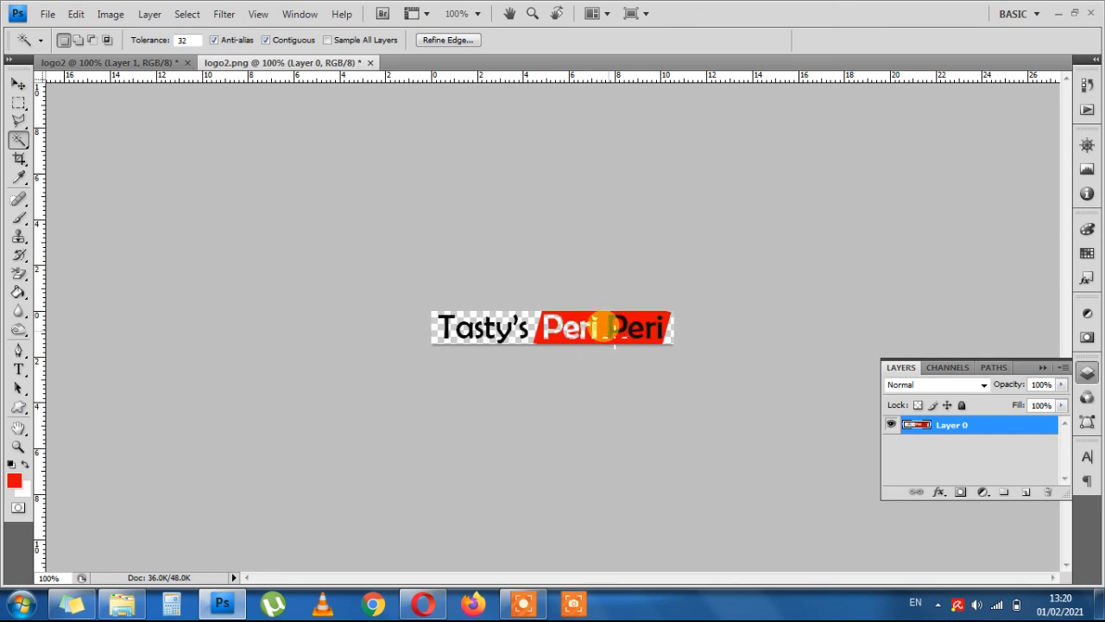
{"action": "key", "text": "ctrl+d"}
{"action": "left_click", "coordinate": [608, 327]}
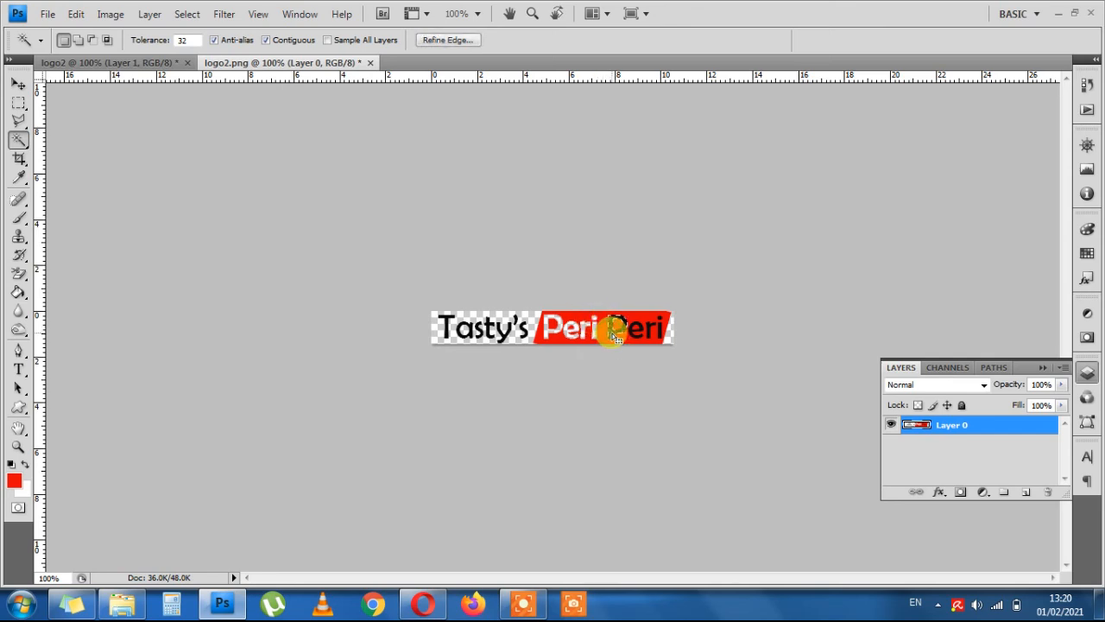
{"action": "left_click", "coordinate": [629, 327]}
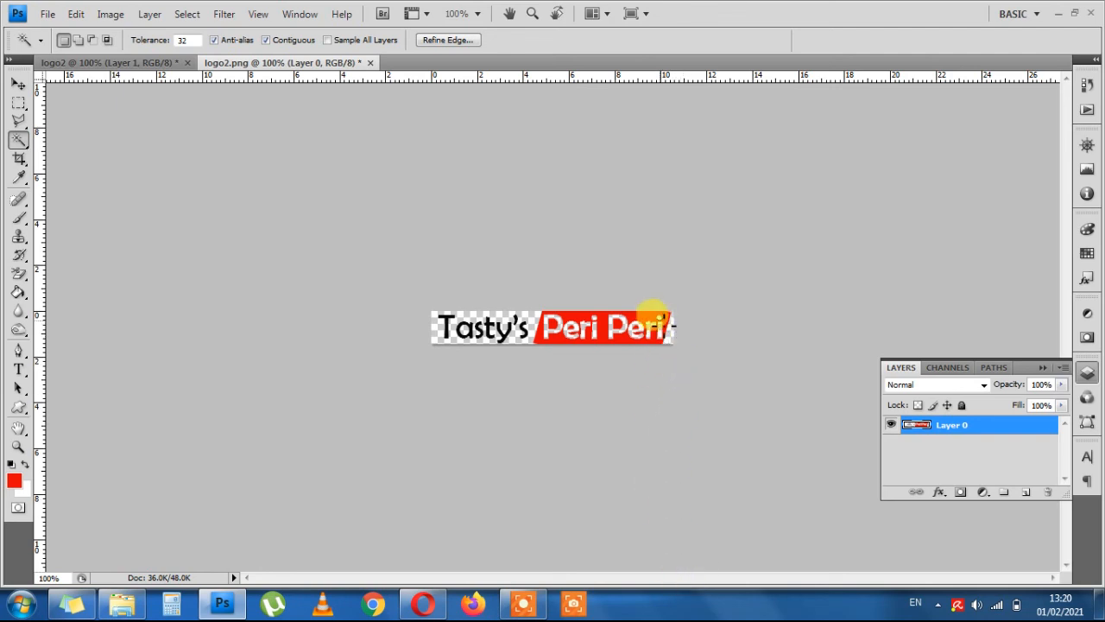
{"action": "right_click", "coordinate": [658, 325]}
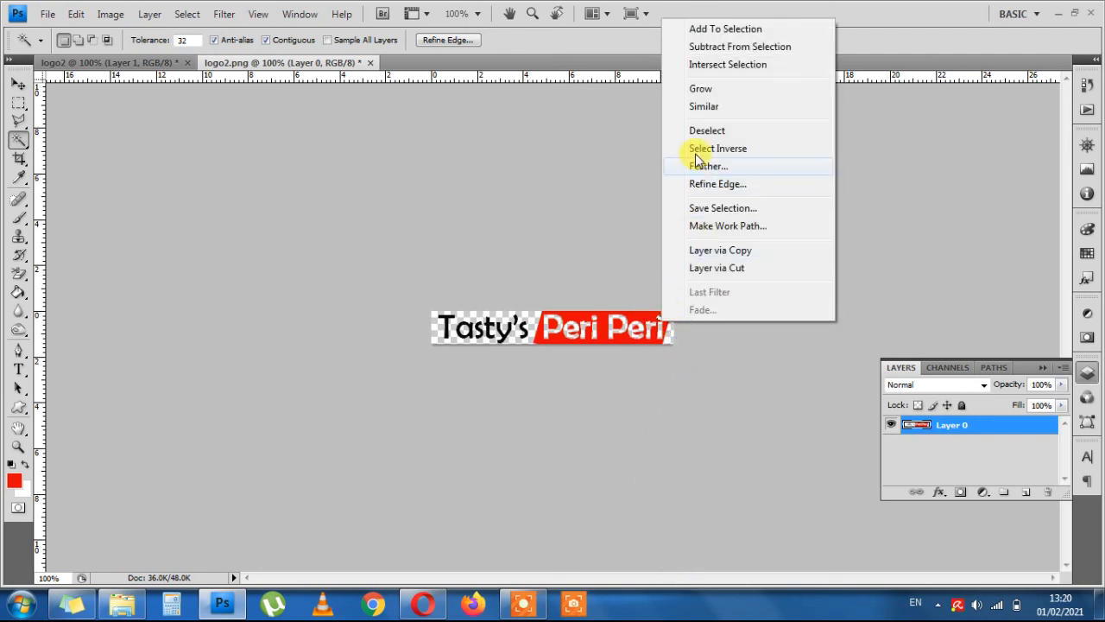
{"action": "left_click", "coordinate": [747, 134]}
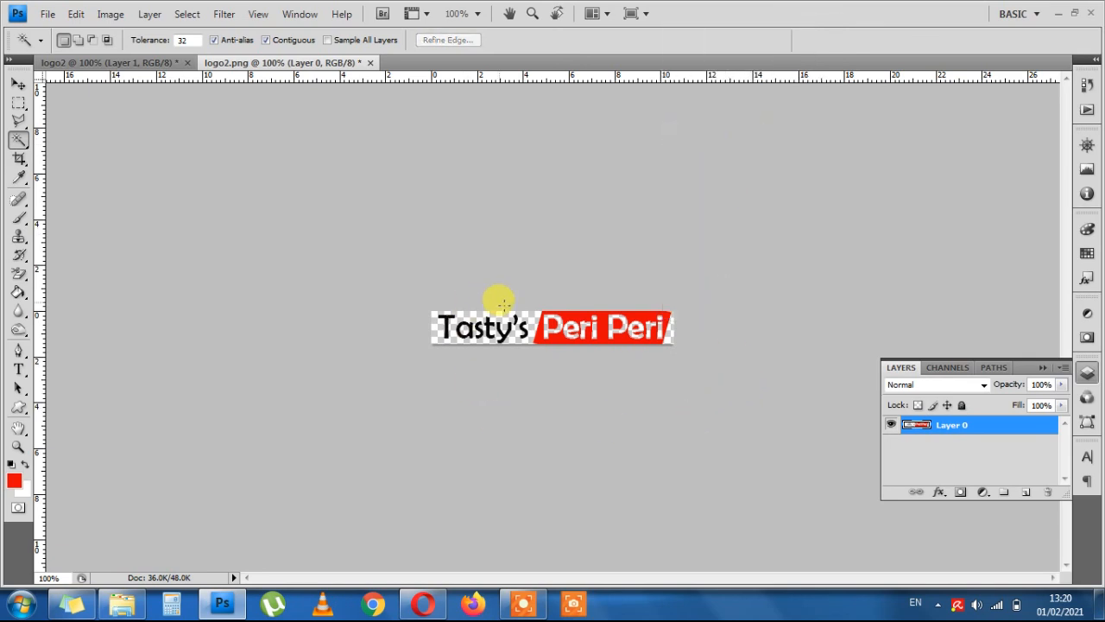
Export the cut-out logo for web as a transparent PNG-24 named logo3.png on the Desktop.
{"action": "left_click", "coordinate": [48, 15]}
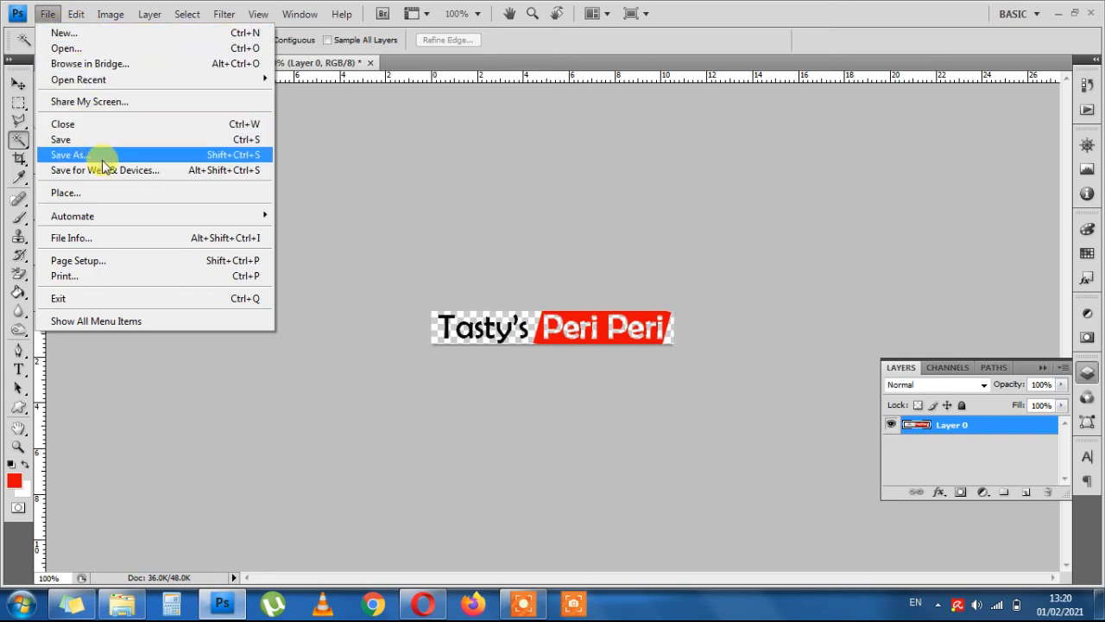
{"action": "left_click", "coordinate": [130, 170]}
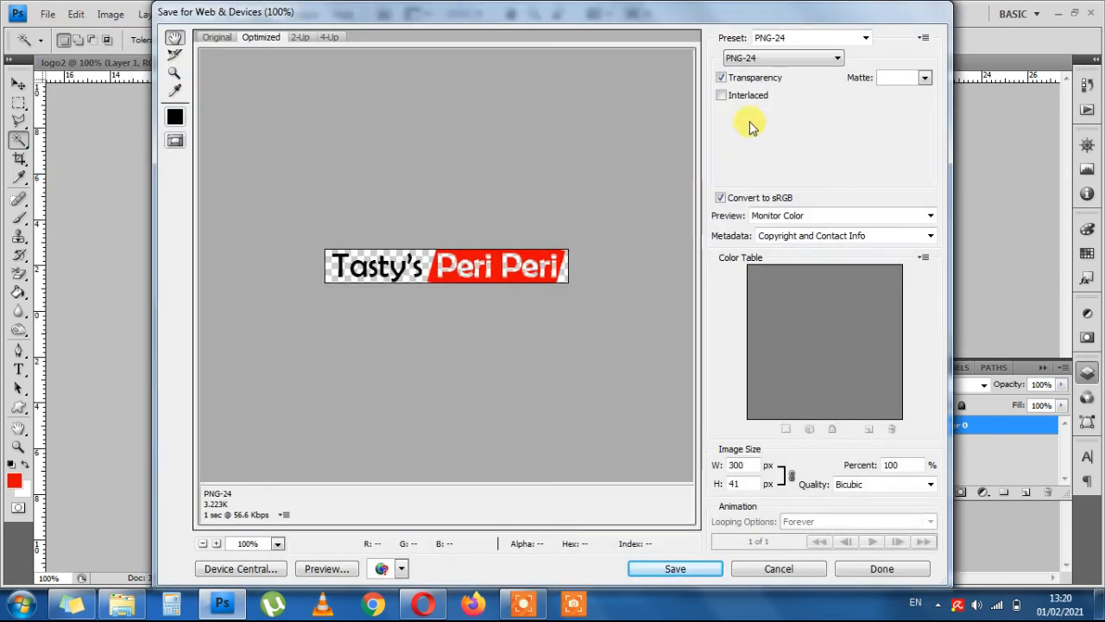
{"action": "left_click", "coordinate": [678, 570]}
{"action": "left_click", "coordinate": [537, 497]}
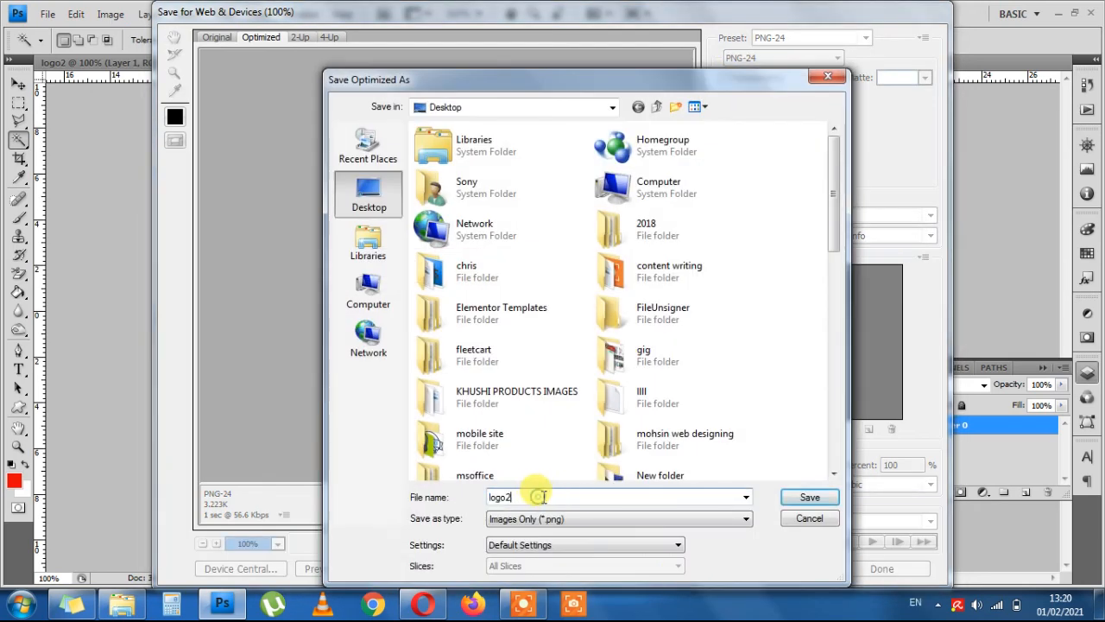
{"action": "type", "text": ".png"}
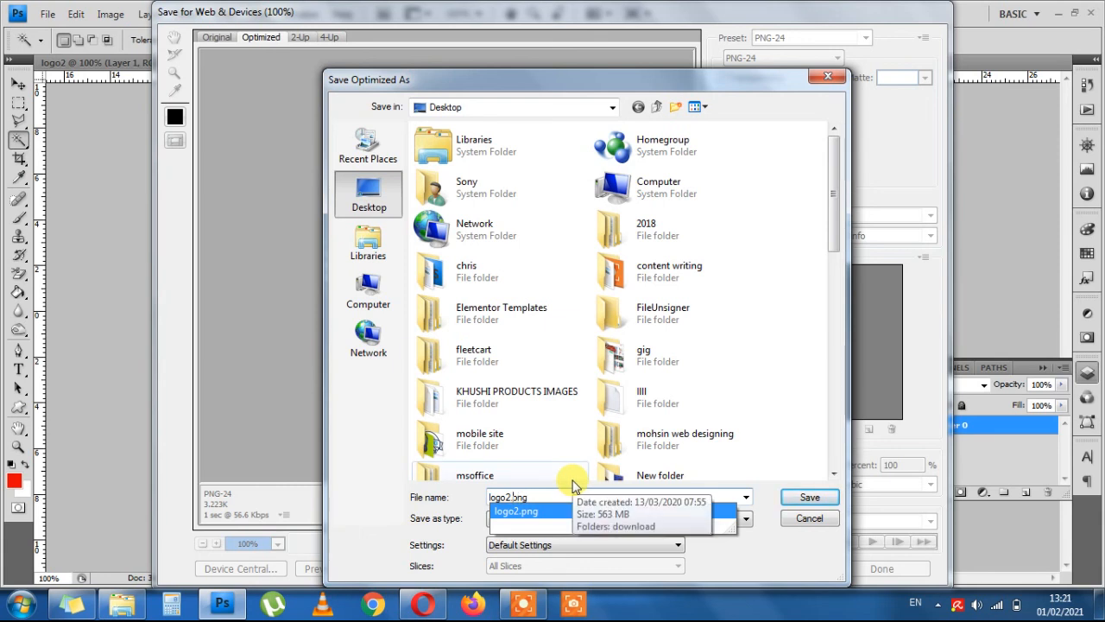
{"action": "key", "text": "BackSpace"}
{"action": "type", "text": "3"}
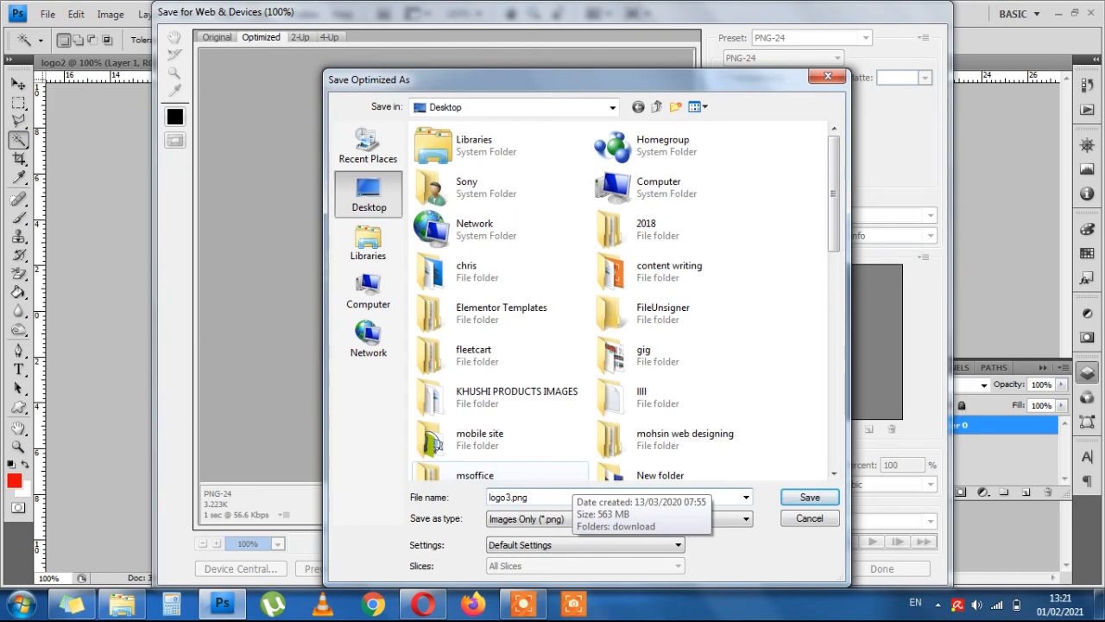
{"action": "left_click", "coordinate": [810, 499]}
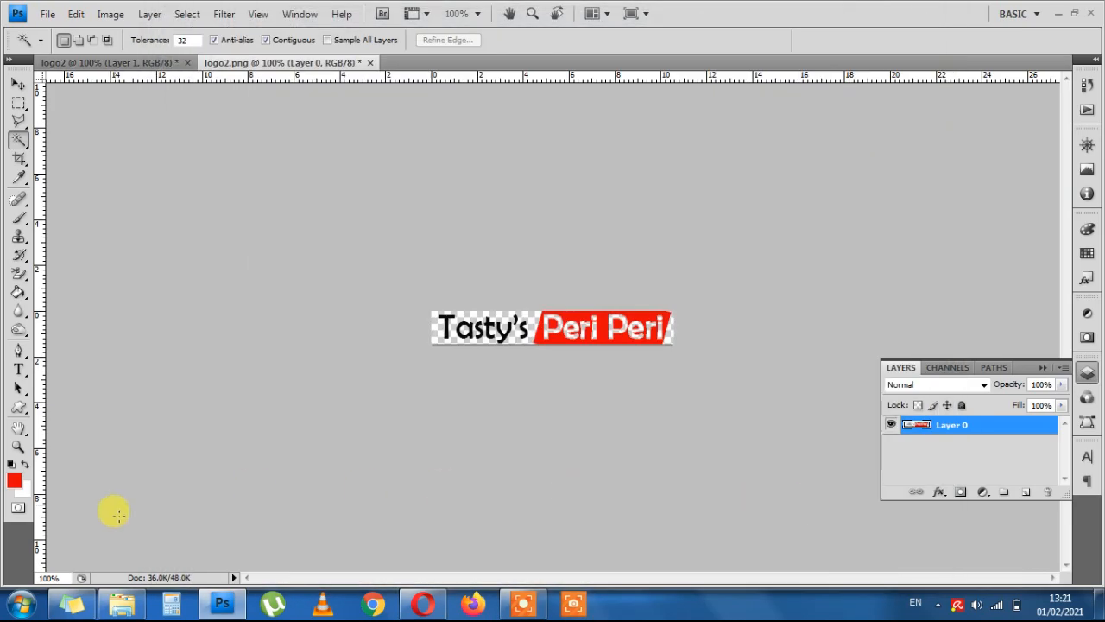
Search the Desktop folder for "logo3" in Windows Explorer and open the exported logo3 PNG in the photo viewer.
{"action": "left_click", "coordinate": [121, 603]}
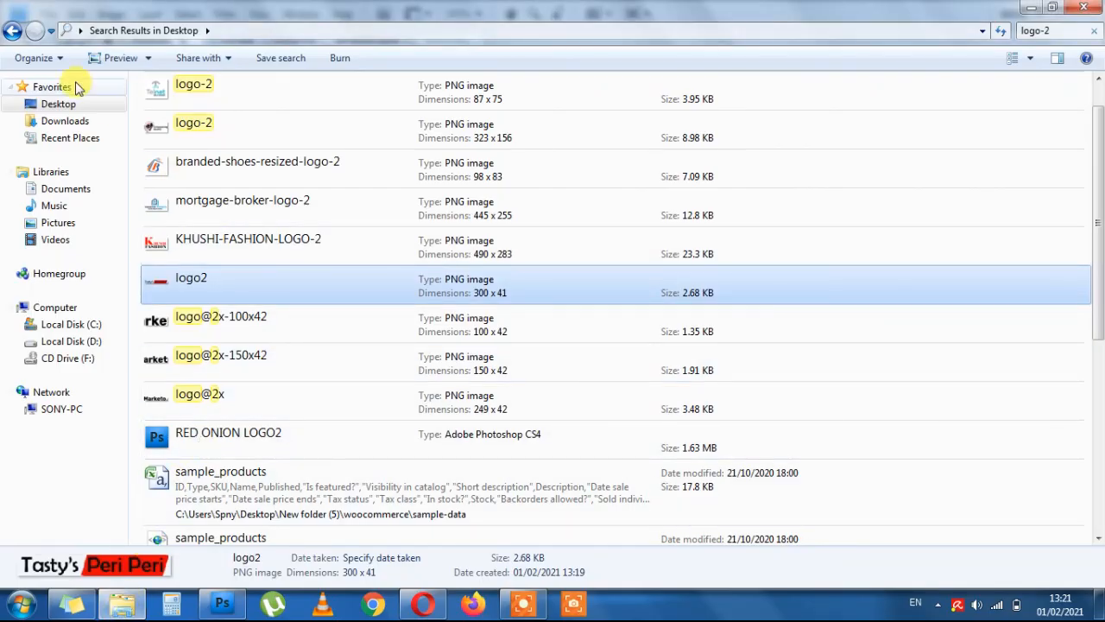
{"action": "left_click", "coordinate": [1062, 29]}
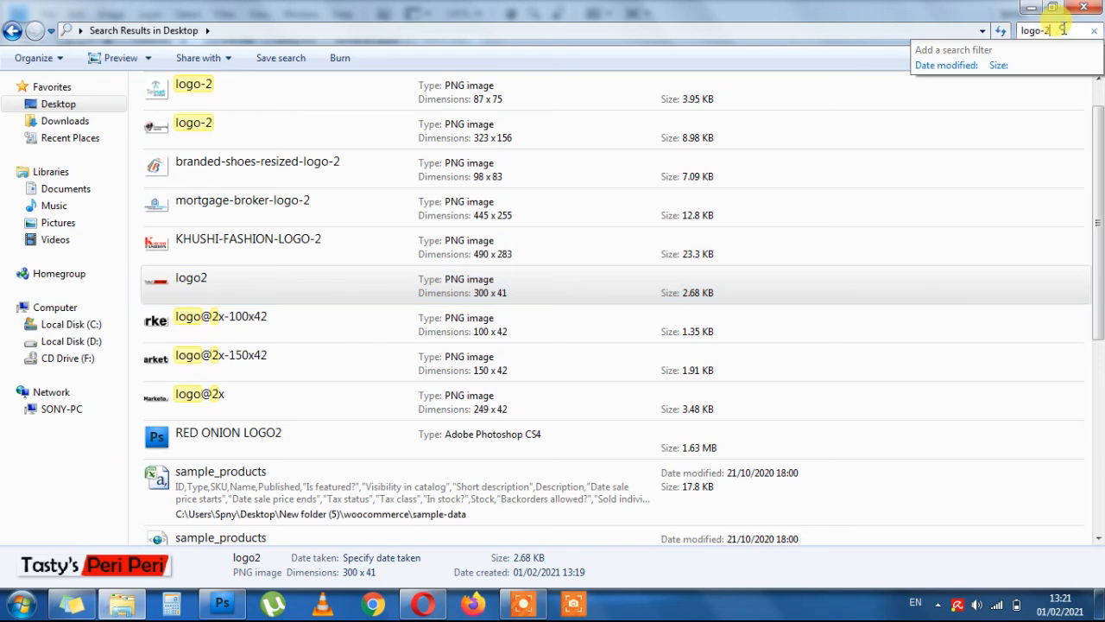
{"action": "type", "text": "logo3"}
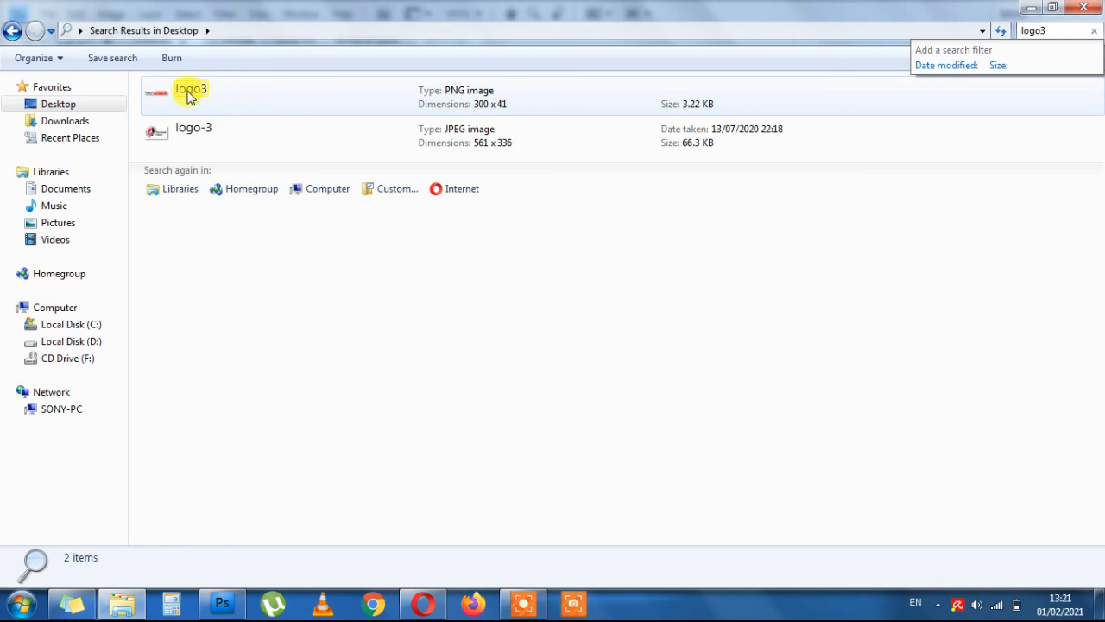
{"action": "double_click", "coordinate": [190, 95]}
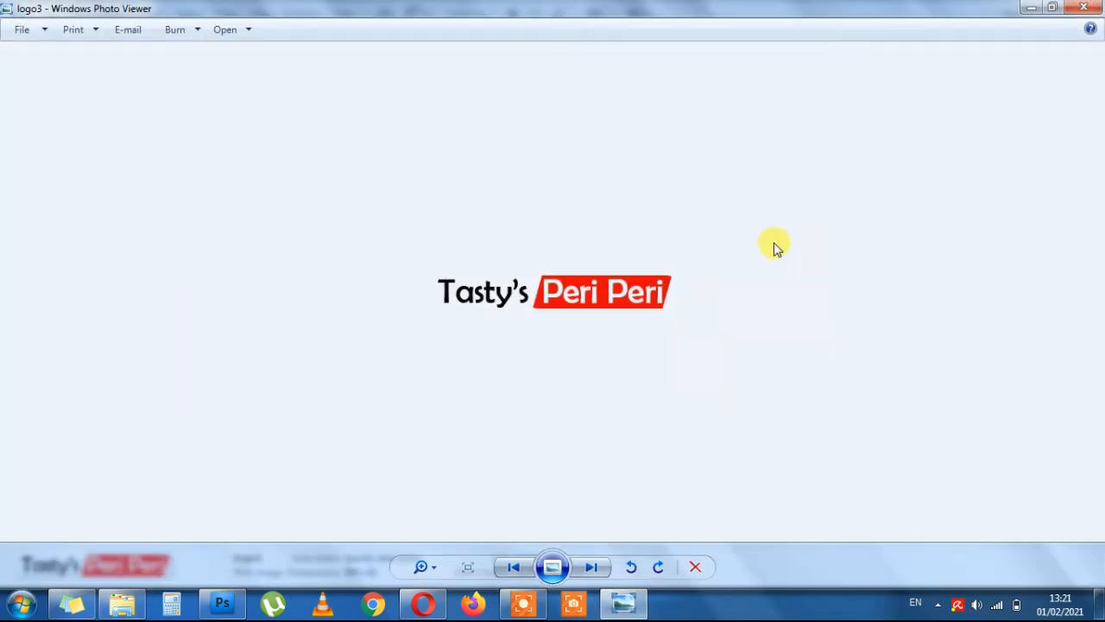